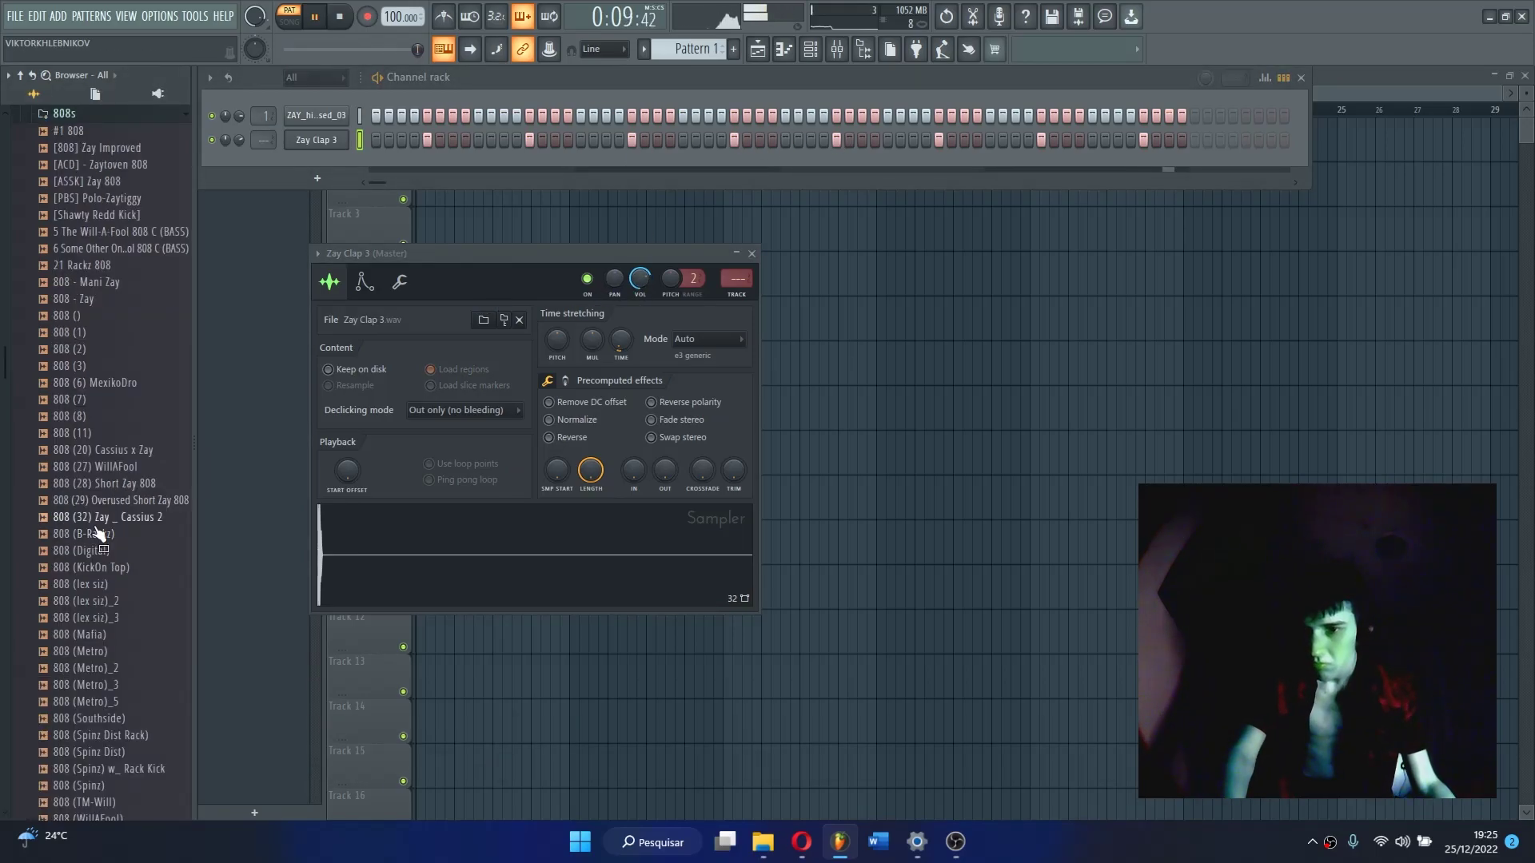
Audition the Zaytoven drumkit's 808 samples and load 808 [Shorty] as a new channel below Zay Clap 3
{"action": "left_click", "coordinate": [97, 524]}
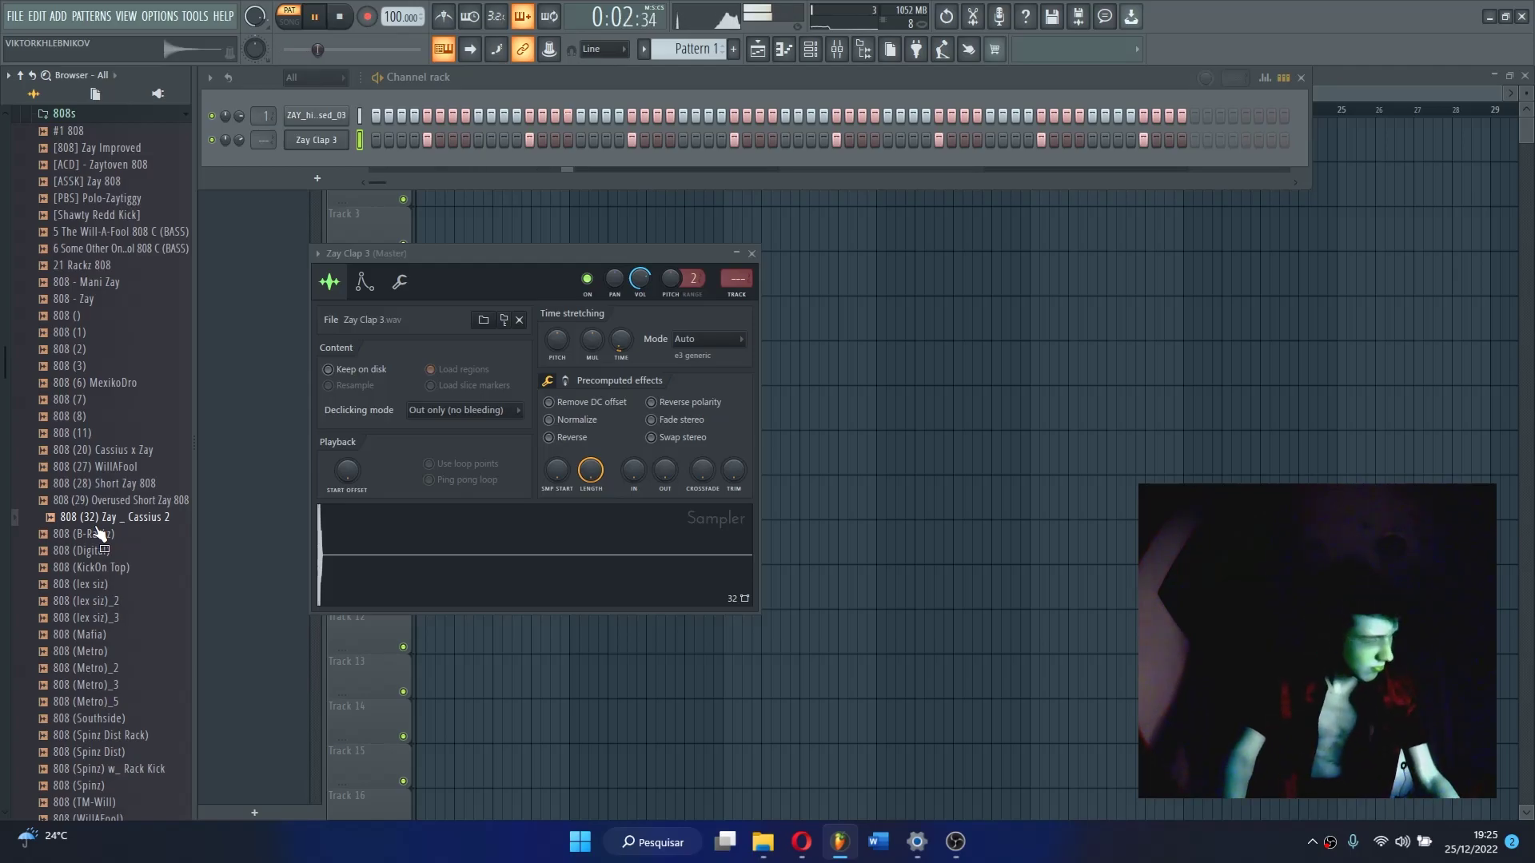
{"action": "scroll", "coordinate": [104, 536], "scroll_direction": "down", "scroll_amount": 14}
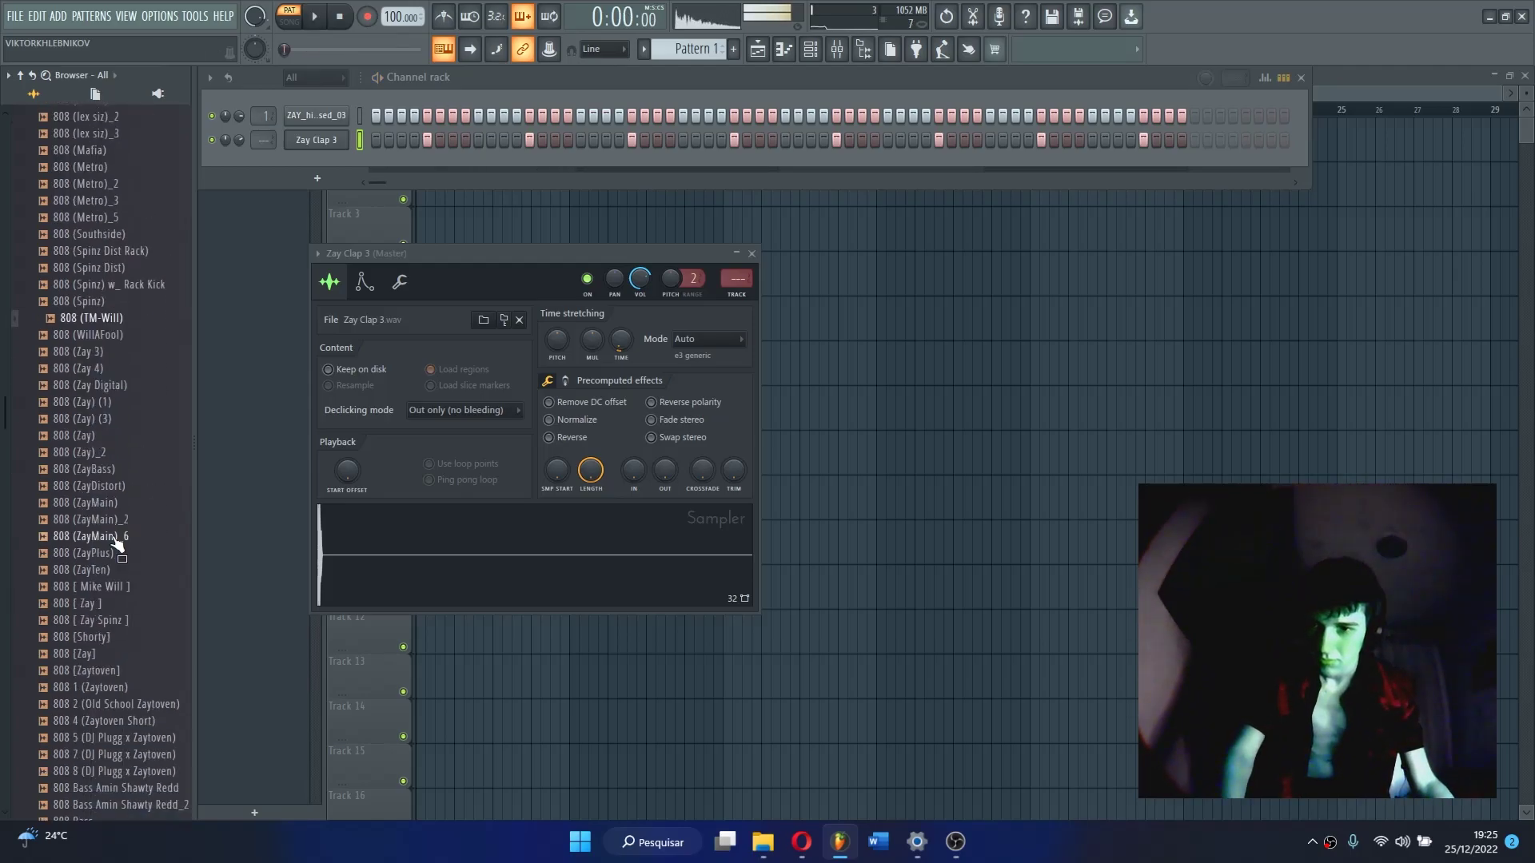
{"action": "left_click", "coordinate": [134, 420]}
{"action": "left_click_drag", "start_coordinate": [125, 427], "coordinate": [509, 198]}
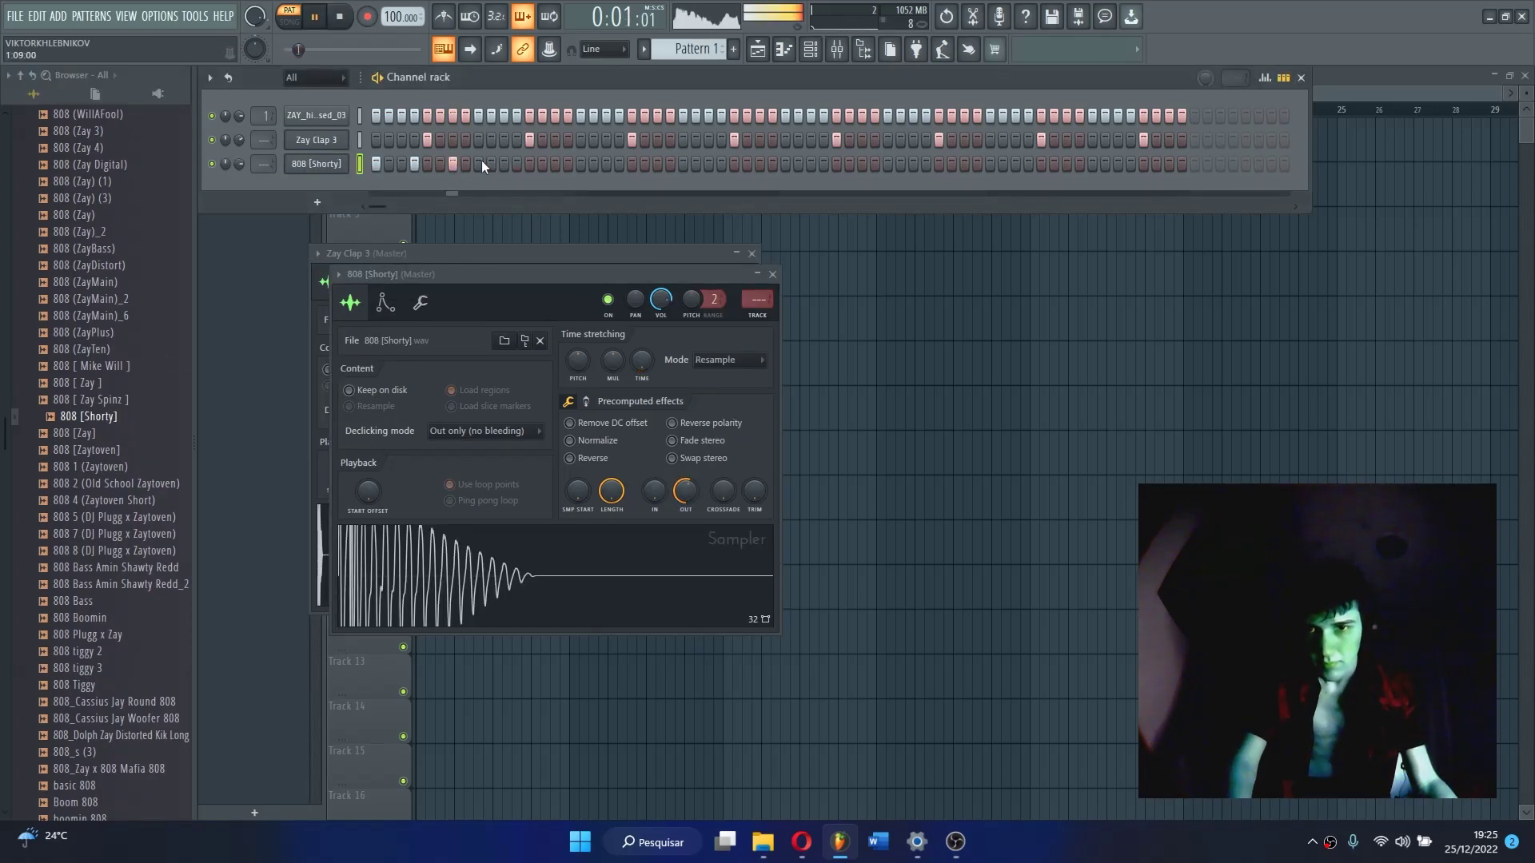
Program a four-bar 808 [Shorty] pattern on C5, with a higher three-note run ending bars 2 and 4
{"action": "left_click", "coordinate": [504, 164]}
{"action": "key", "text": "space"}
{"action": "right_click", "coordinate": [319, 165]}
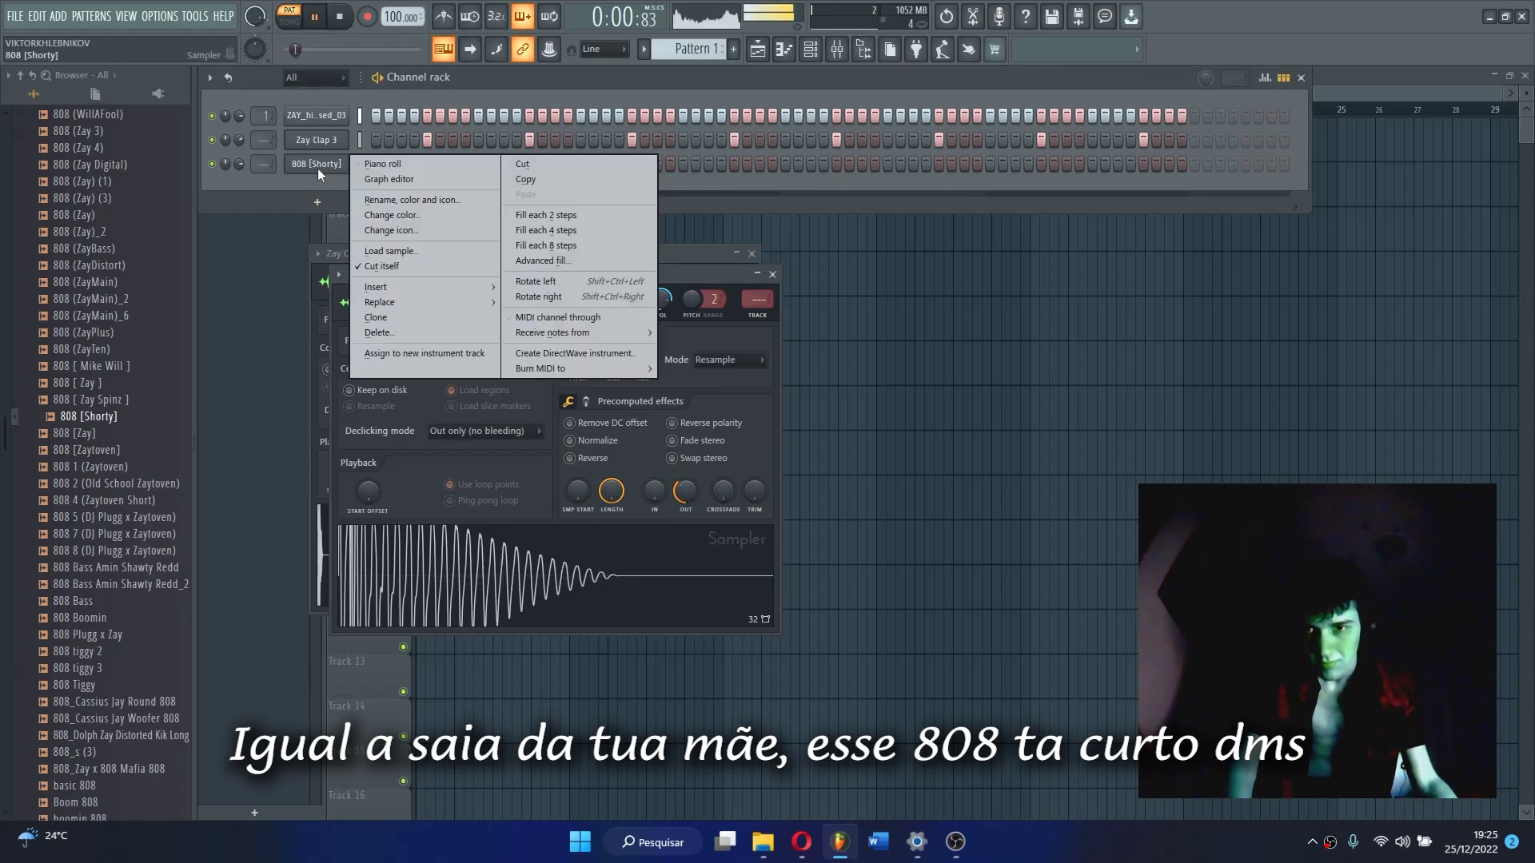
{"action": "left_click", "coordinate": [317, 203]}
{"action": "left_click", "coordinate": [592, 200]}
{"action": "key", "text": "space"}
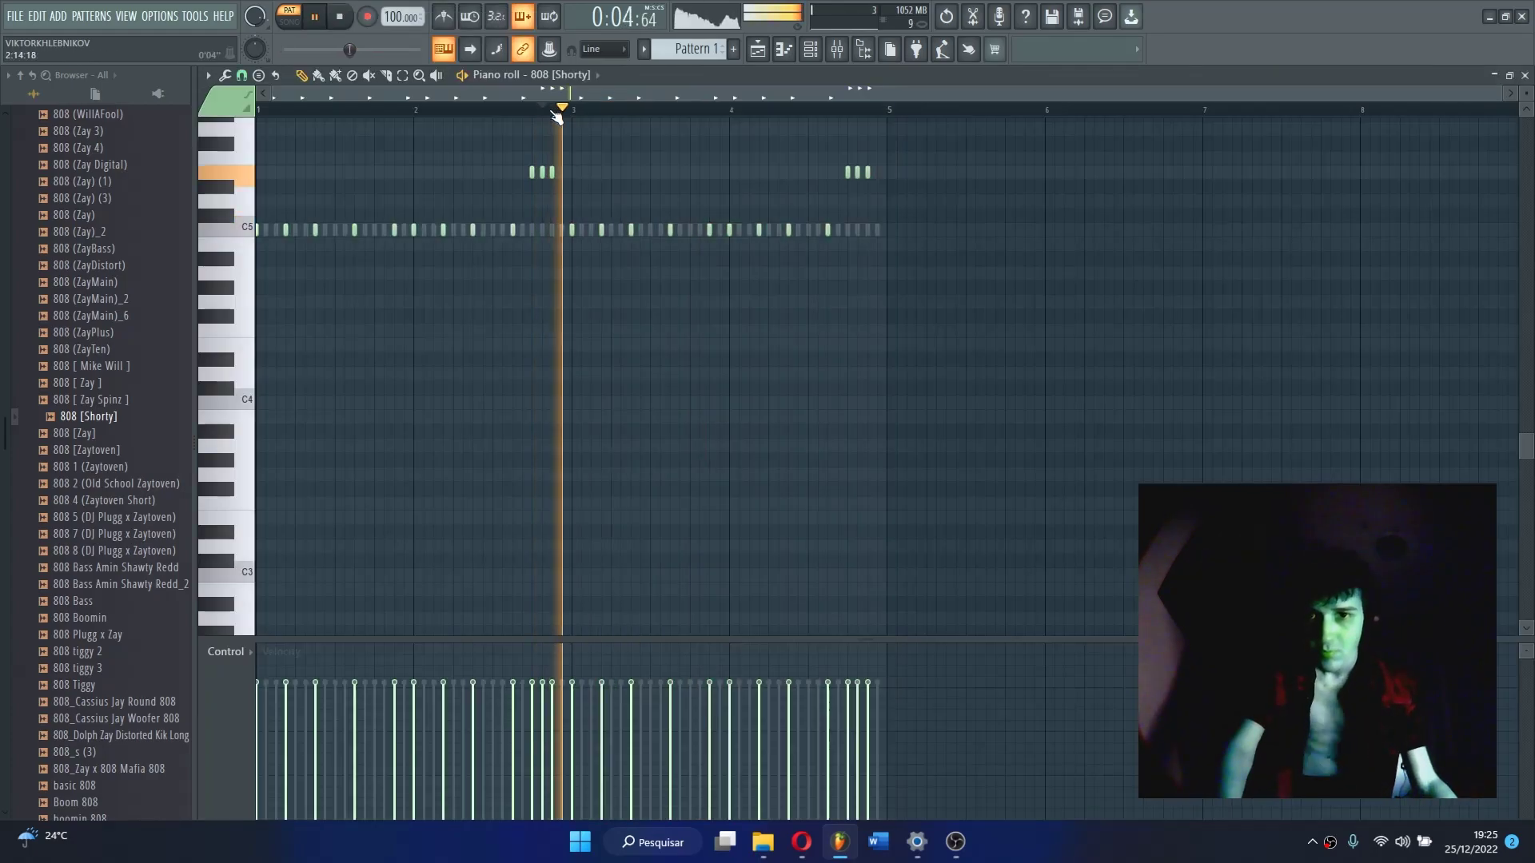
Find ZAY_hihat_closed_15 in the Zaytoven drumkit's Closed Hats folder and add it as a channel
{"action": "key", "text": "F6"}
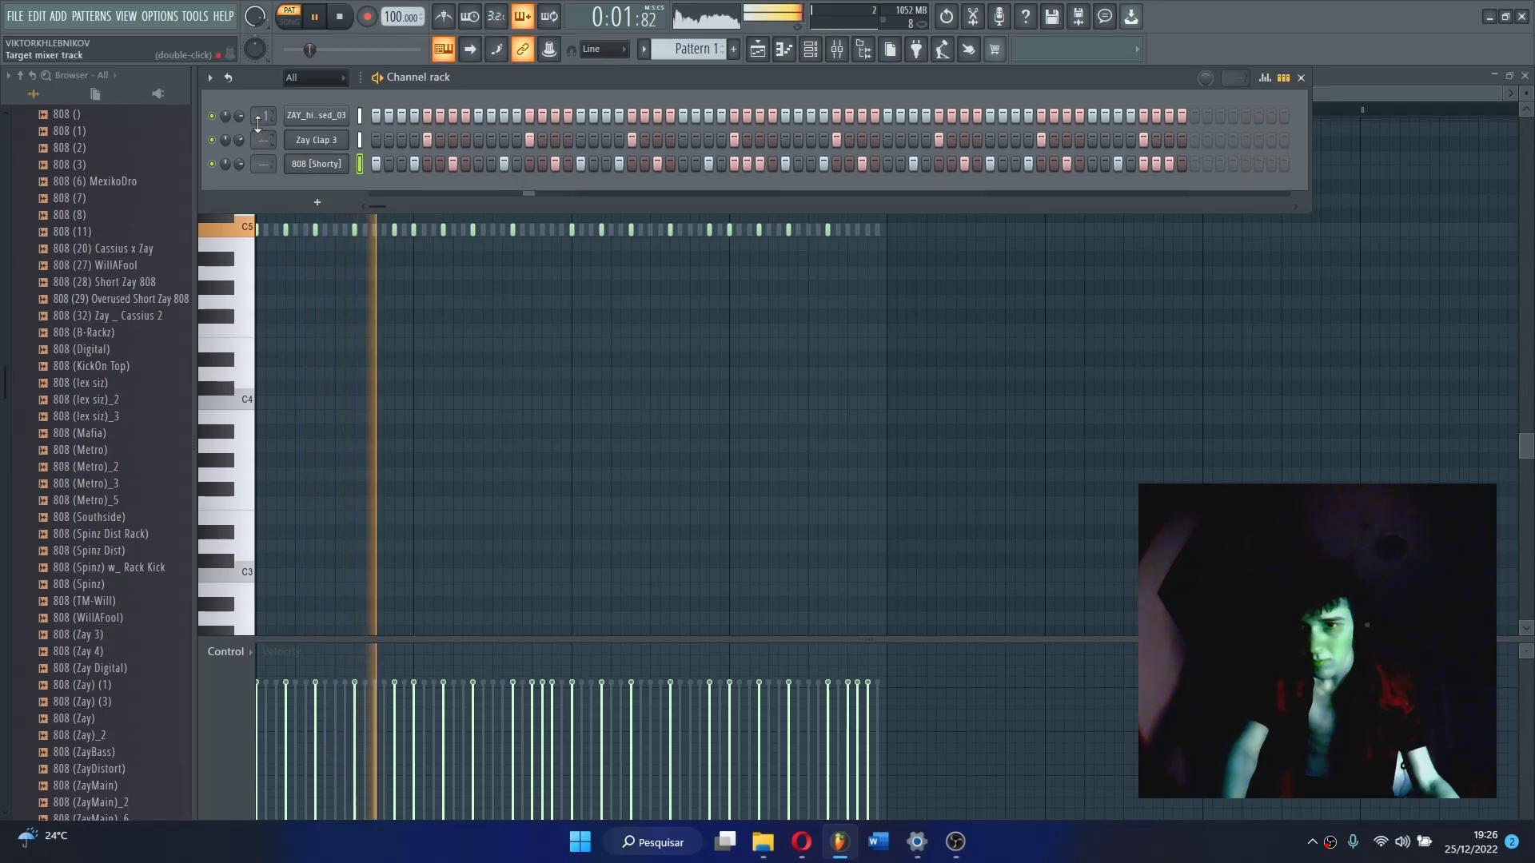
{"action": "scroll", "coordinate": [114, 442], "scroll_direction": "up", "scroll_amount": 10}
{"action": "left_click", "coordinate": [117, 418]}
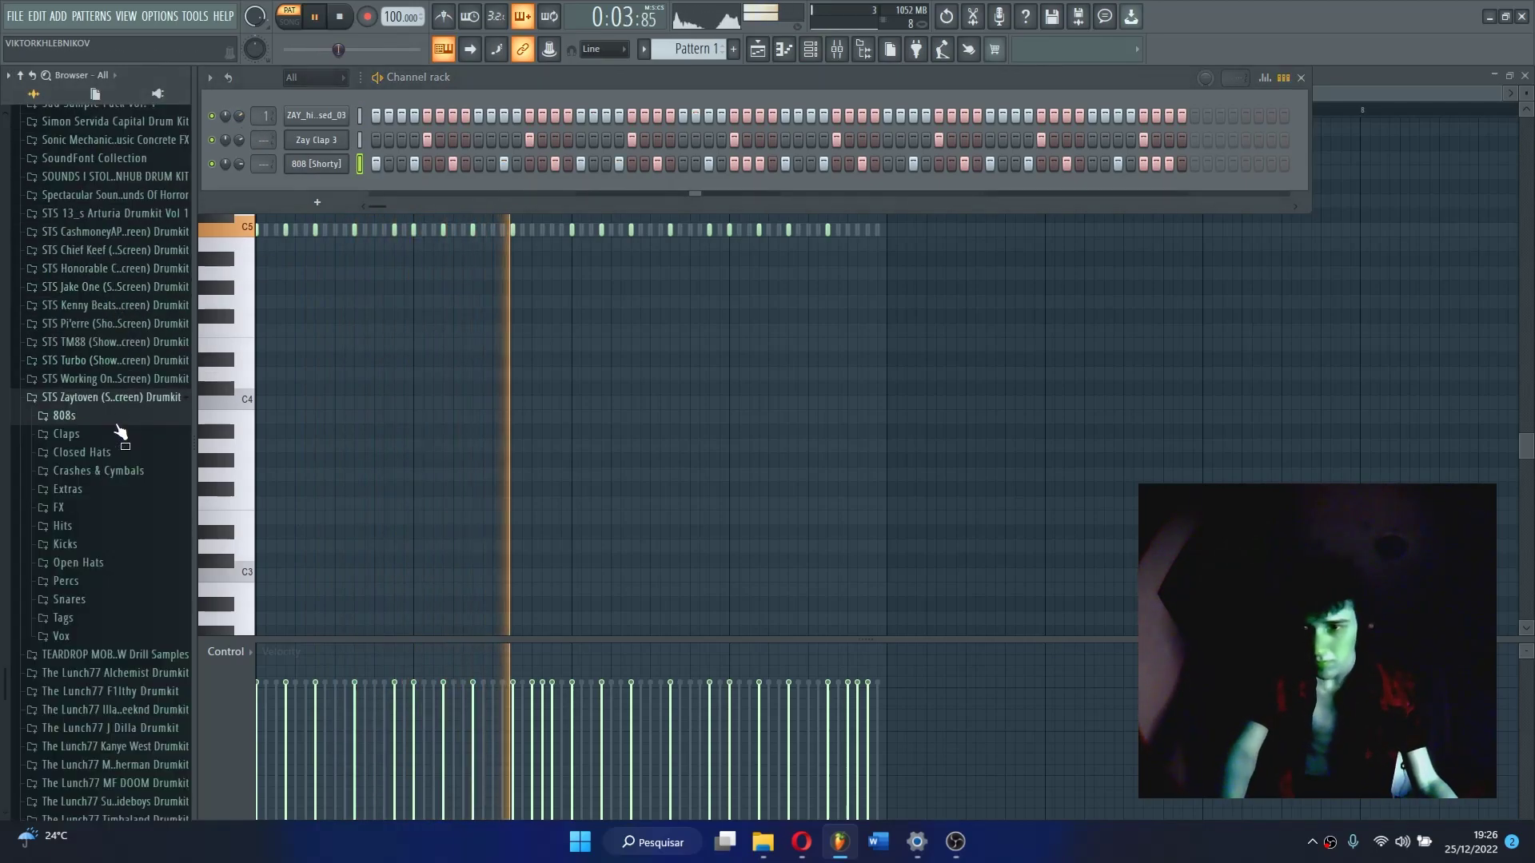
{"action": "left_click", "coordinate": [122, 452]}
{"action": "left_click", "coordinate": [119, 518]}
Add ZAY_hihat_closed_15 hits on steps 19 and 23 of the pattern while checking them in playback
{"action": "key", "text": "space"}
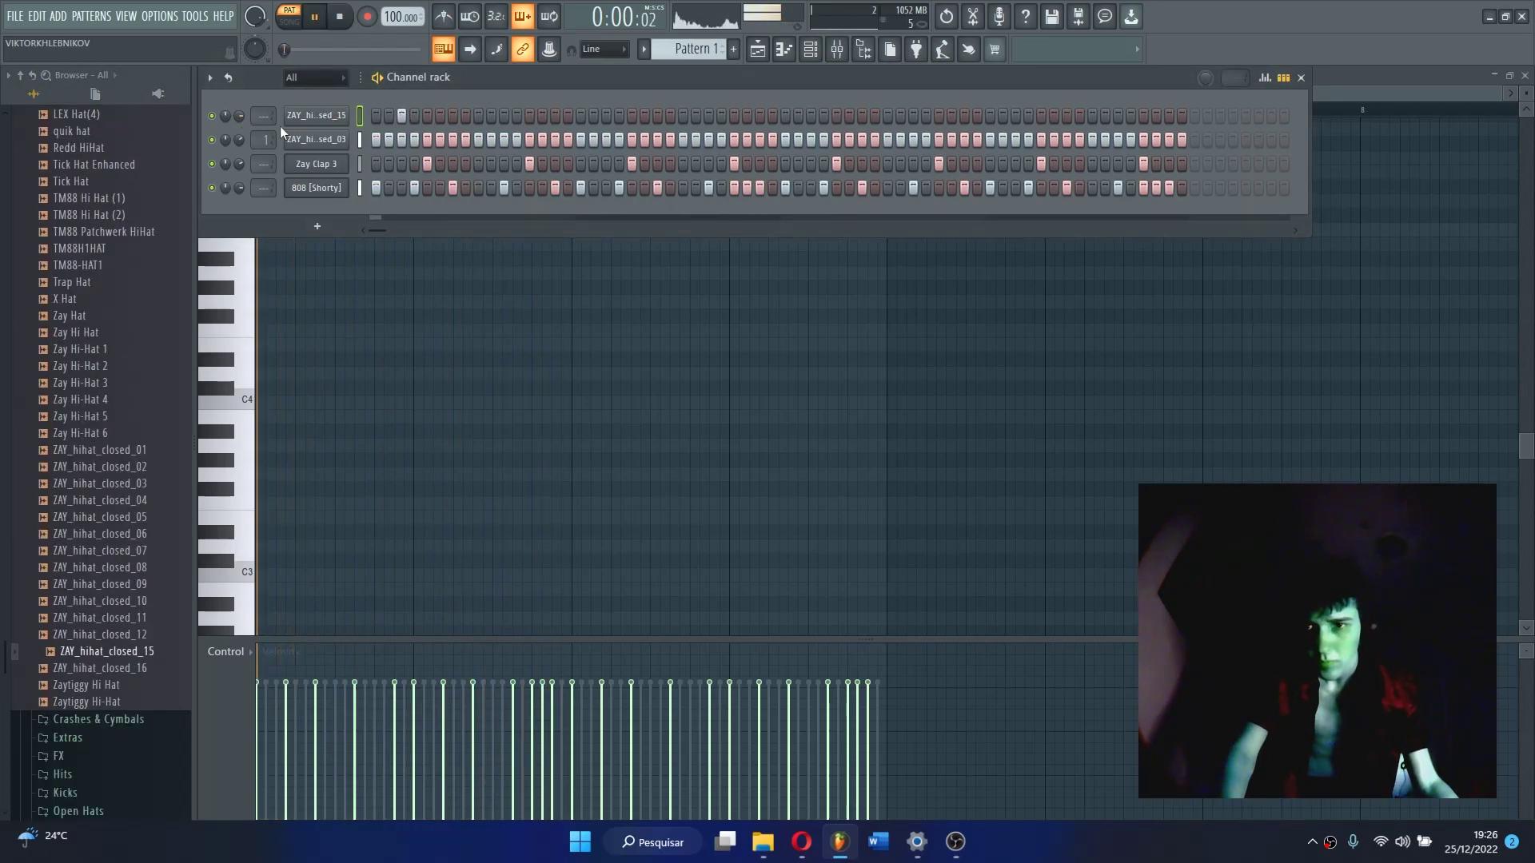
{"action": "left_click", "coordinate": [605, 116]}
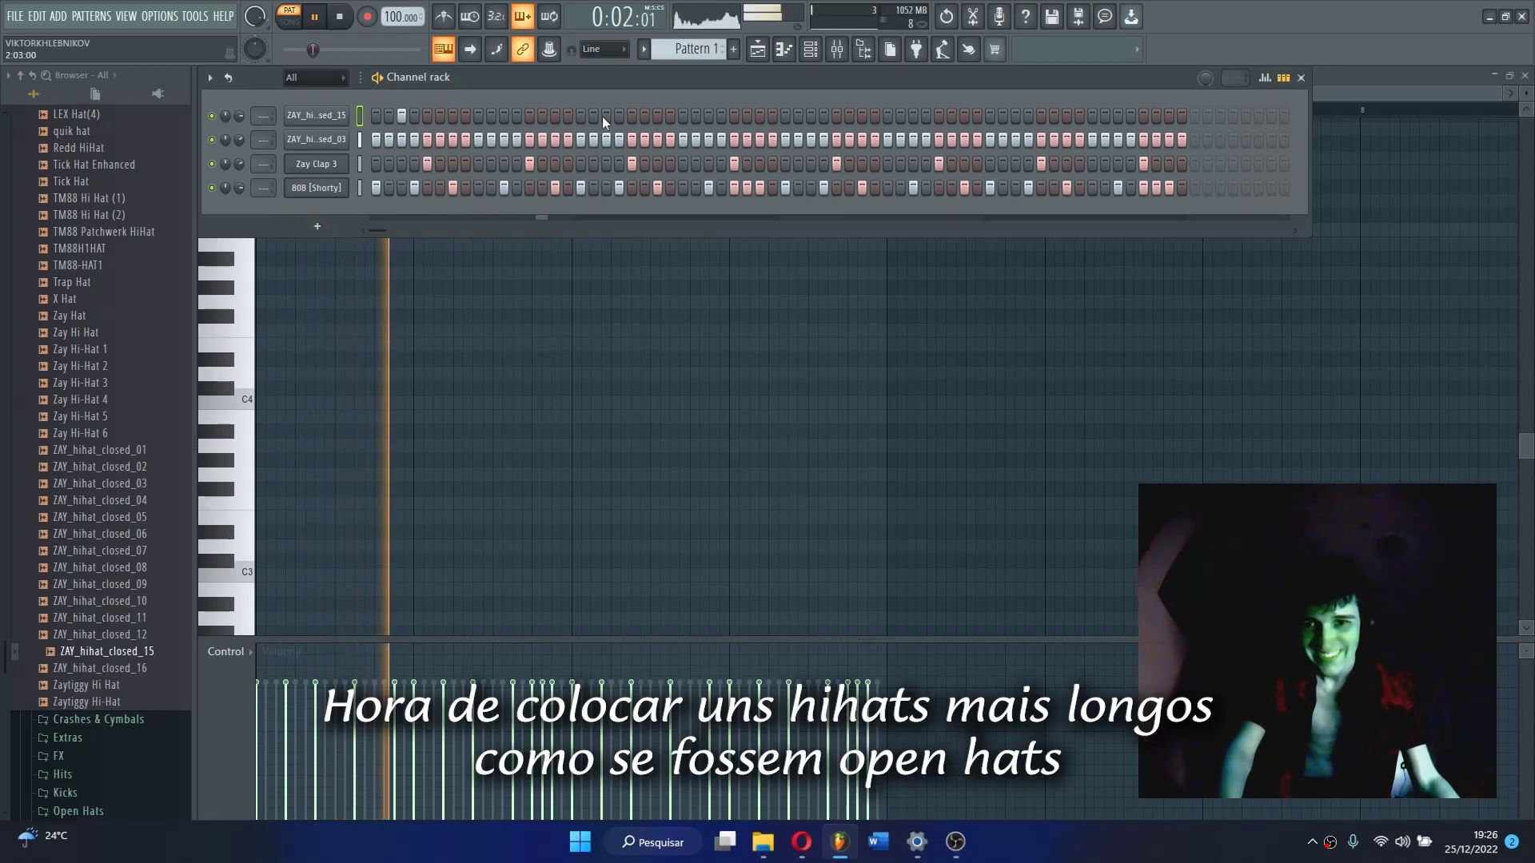
{"action": "left_click", "coordinate": [656, 116]}
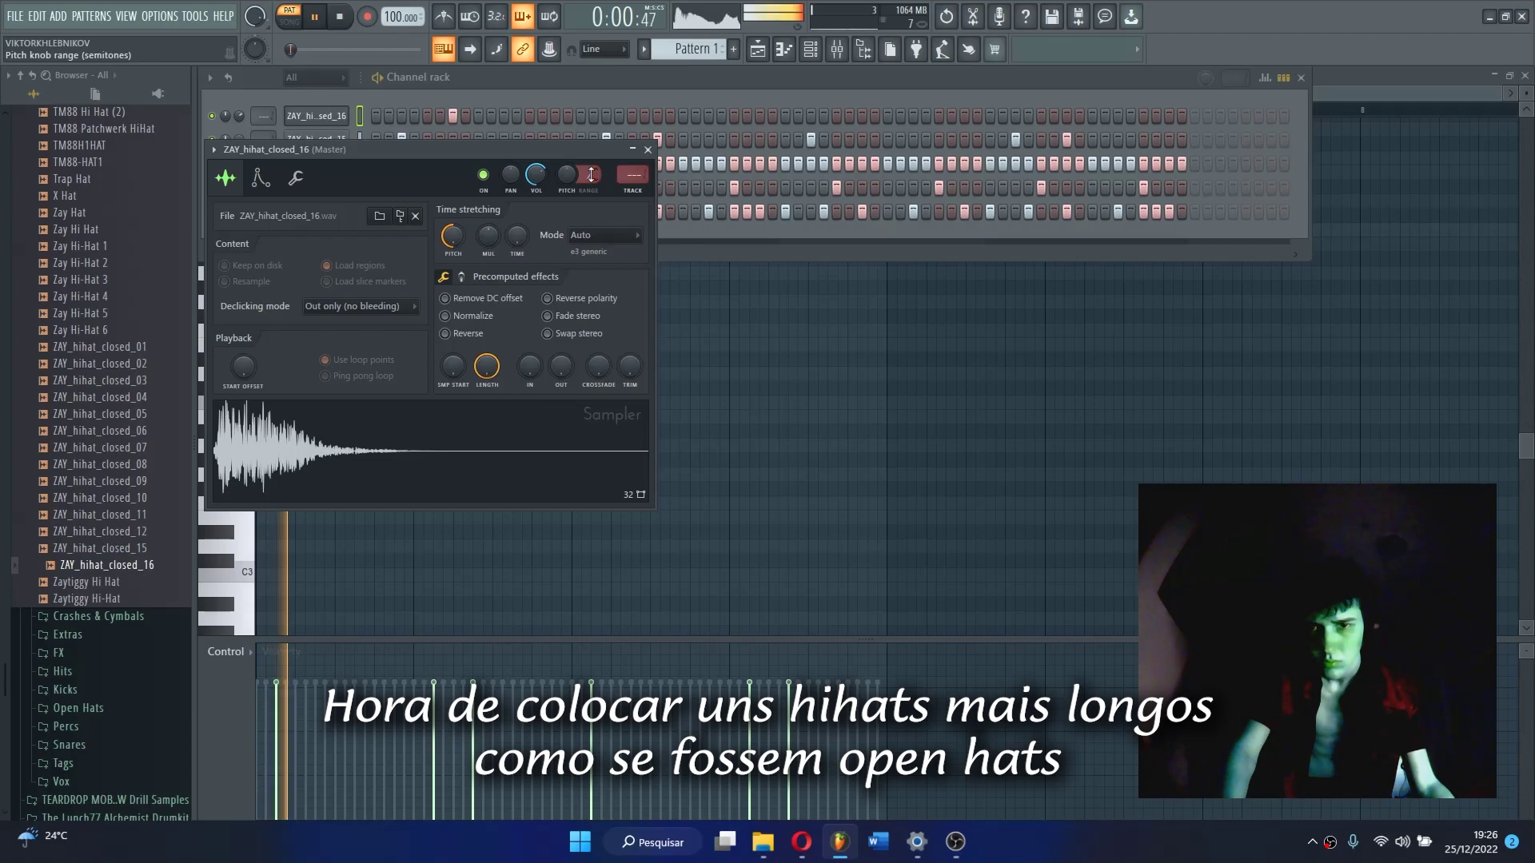
Lower the pitch of the ZAY_hihat_closed_16 channel with a range of 5 and set its volume to 66%
{"action": "left_click_drag", "start_coordinate": [567, 176], "coordinate": [569, 231]}
{"action": "key", "text": "space"}
{"action": "key", "text": "space"}
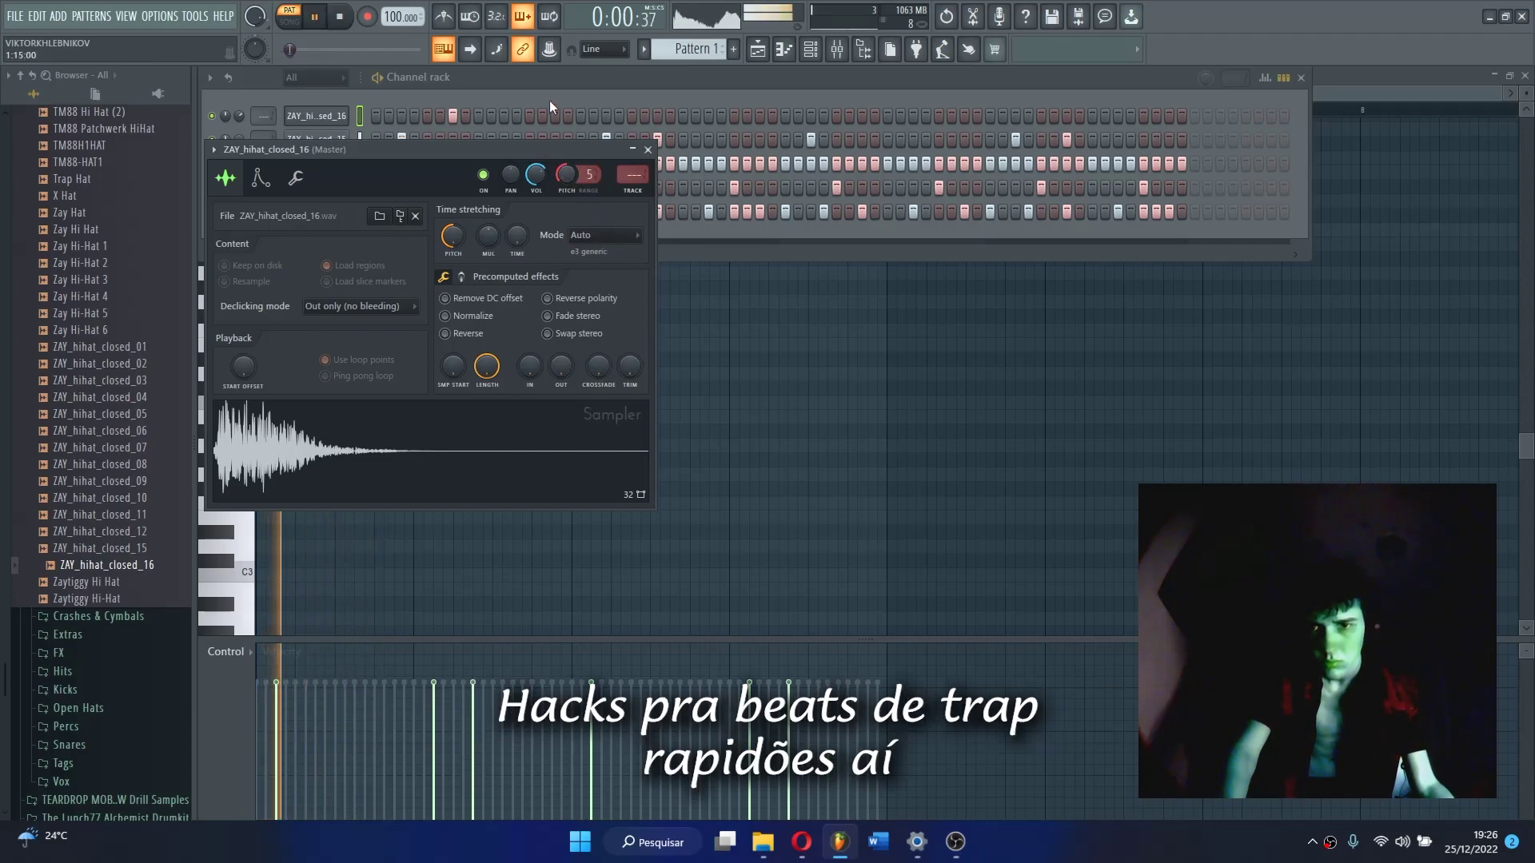
{"action": "left_click", "coordinate": [550, 104]}
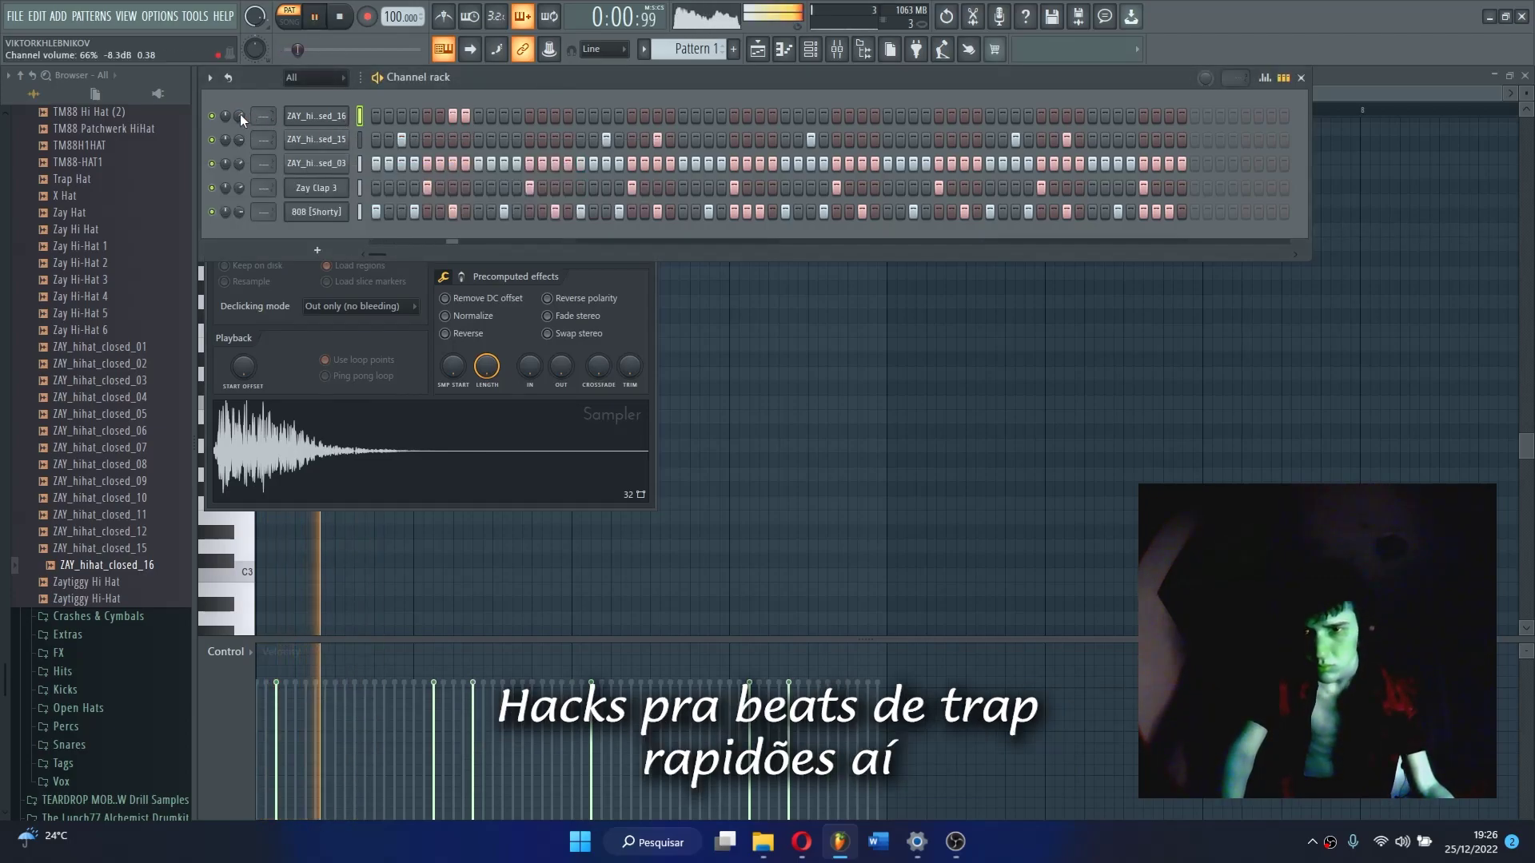
Add a C5 note for ZAY_hihat_closed_16 on step 7 of bar 2 and duplicate all its notes into bars 3 and 4
{"action": "right_click", "coordinate": [329, 117]}
{"action": "left_click", "coordinate": [403, 116]}
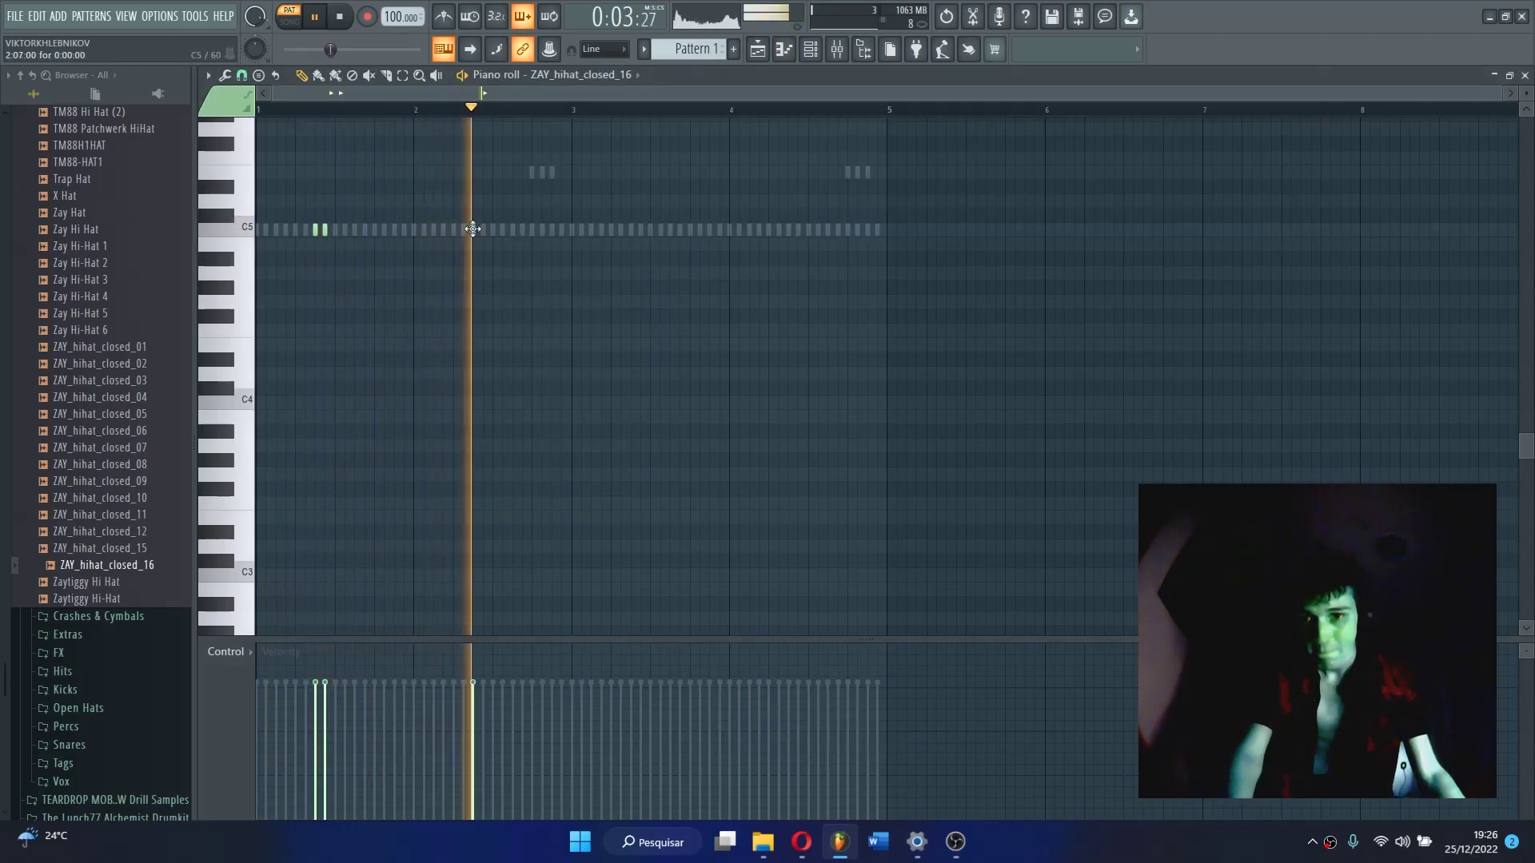
{"action": "key", "text": "ctrl+a"}
{"action": "key", "text": "ctrl+b"}
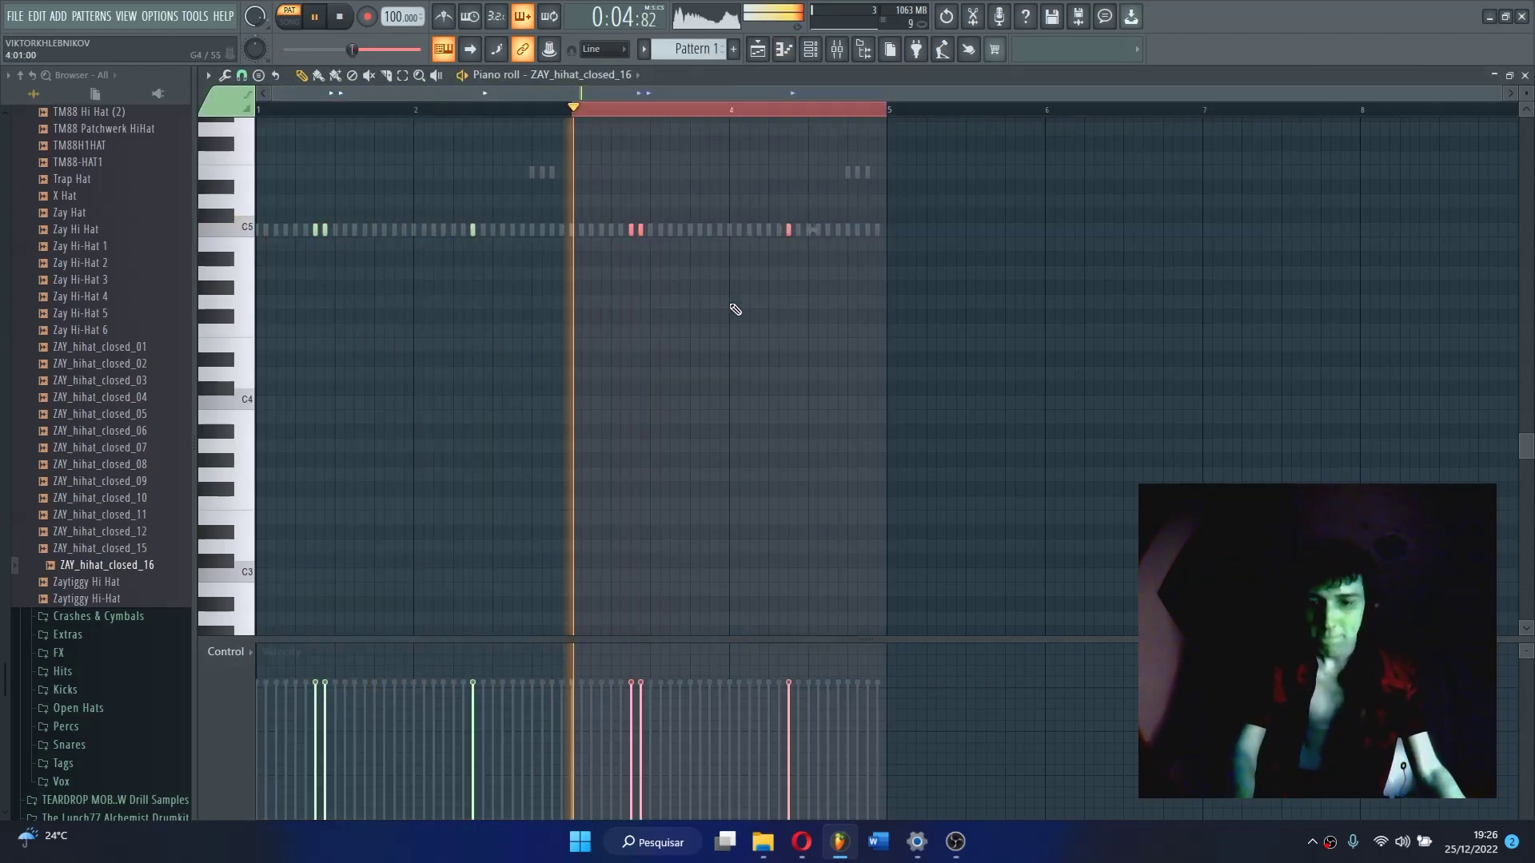
Place ZAY_loop_07_D#m_150 from the Extras folder at the start of playlist Track 1 and play the song from there
{"action": "left_click", "coordinate": [817, 60]}
{"action": "left_click", "coordinate": [78, 708]}
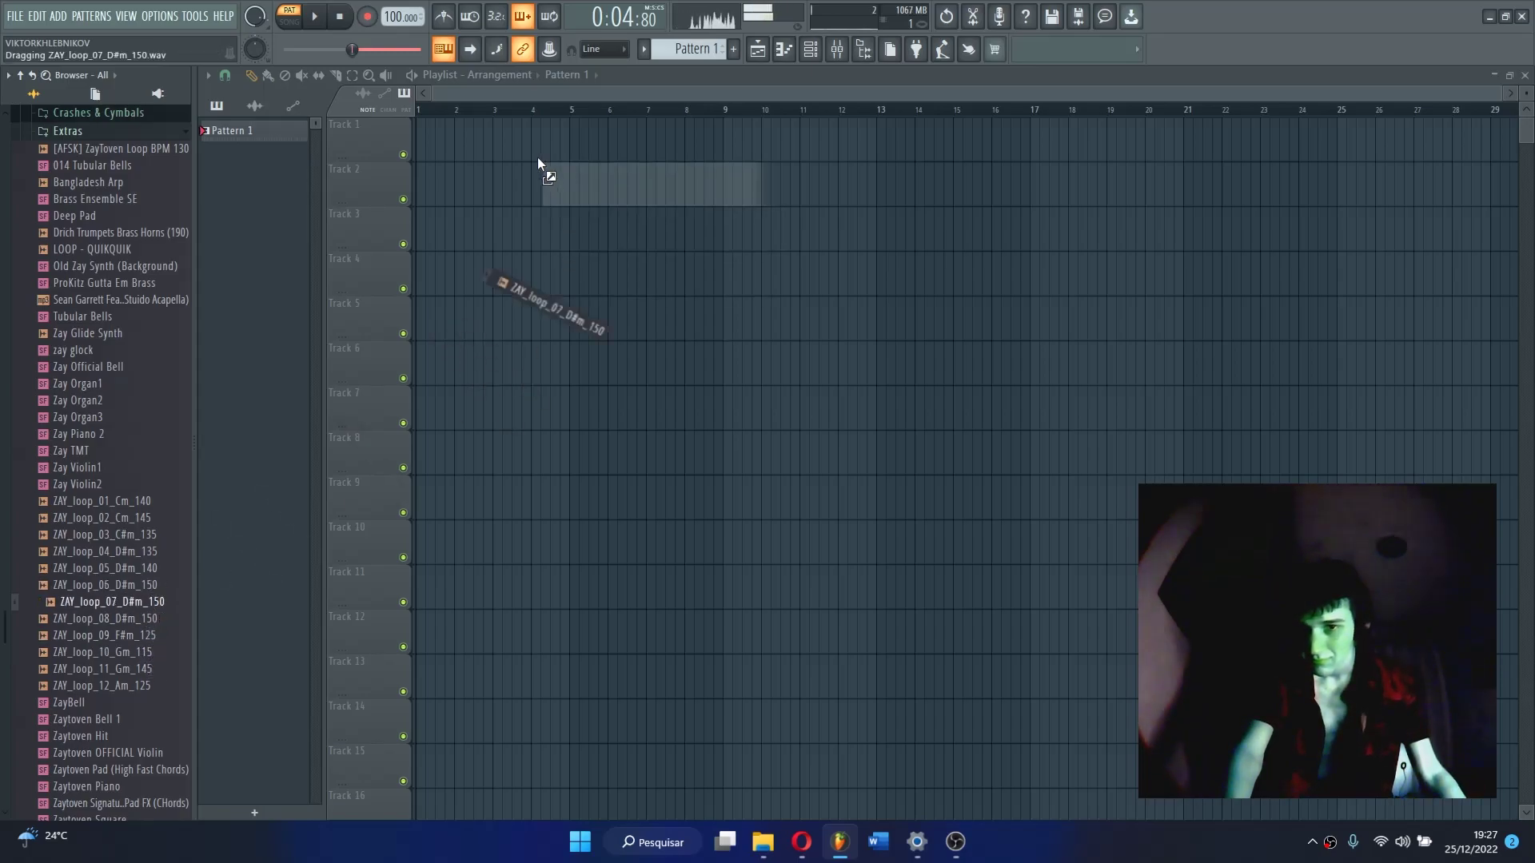
{"action": "left_click_drag", "start_coordinate": [540, 162], "coordinate": [353, 143]}
{"action": "left_click_drag", "start_coordinate": [448, 109], "coordinate": [417, 109]}
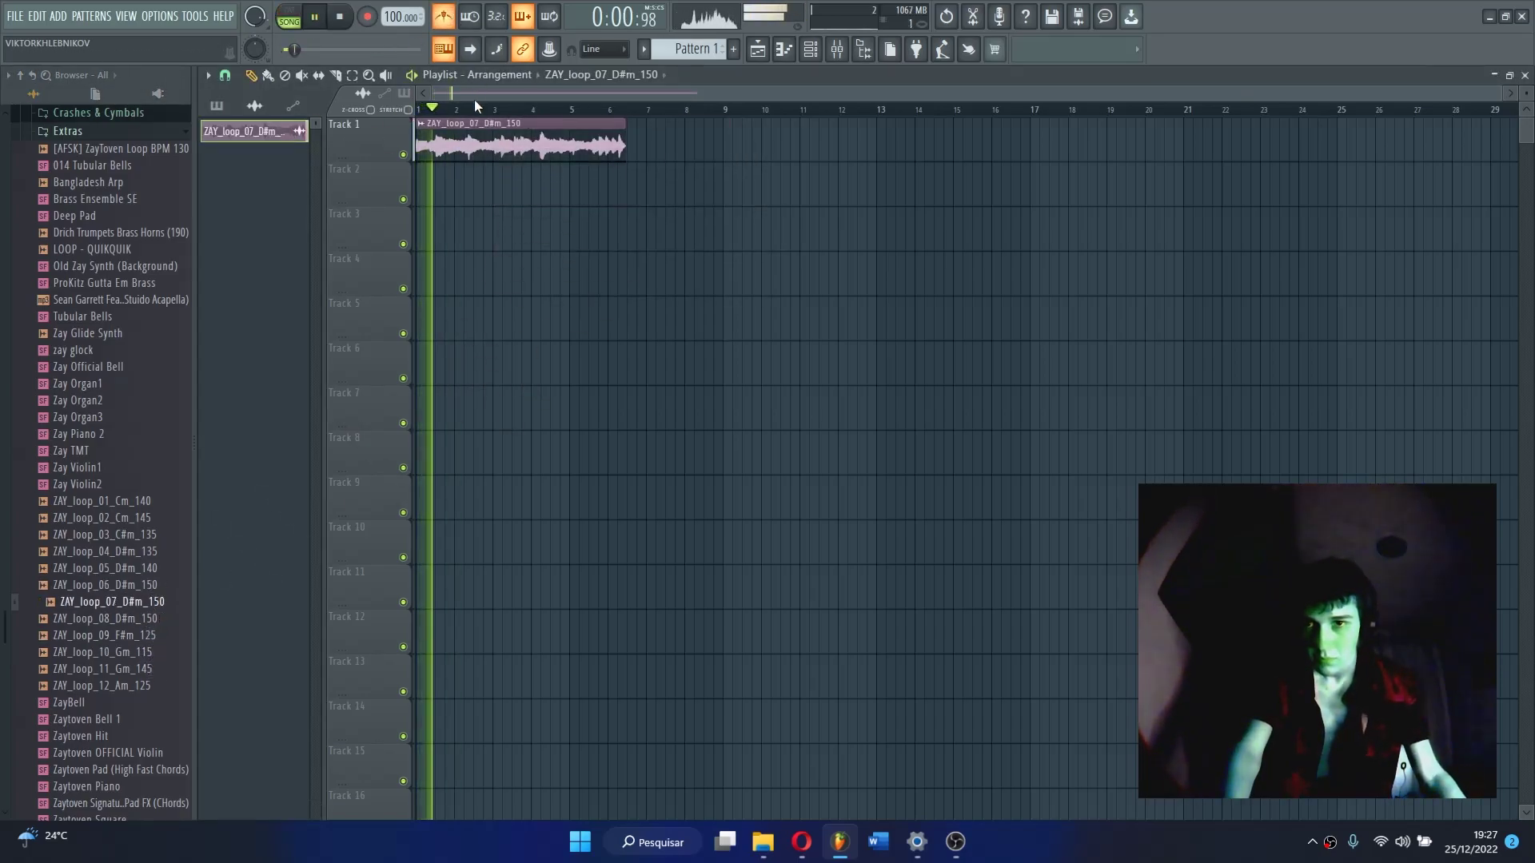
Fit the ZAY_loop_07_D#m_150 clip to four bars and set its time-stretching mode to Stretch
{"action": "double_click", "coordinate": [515, 152]}
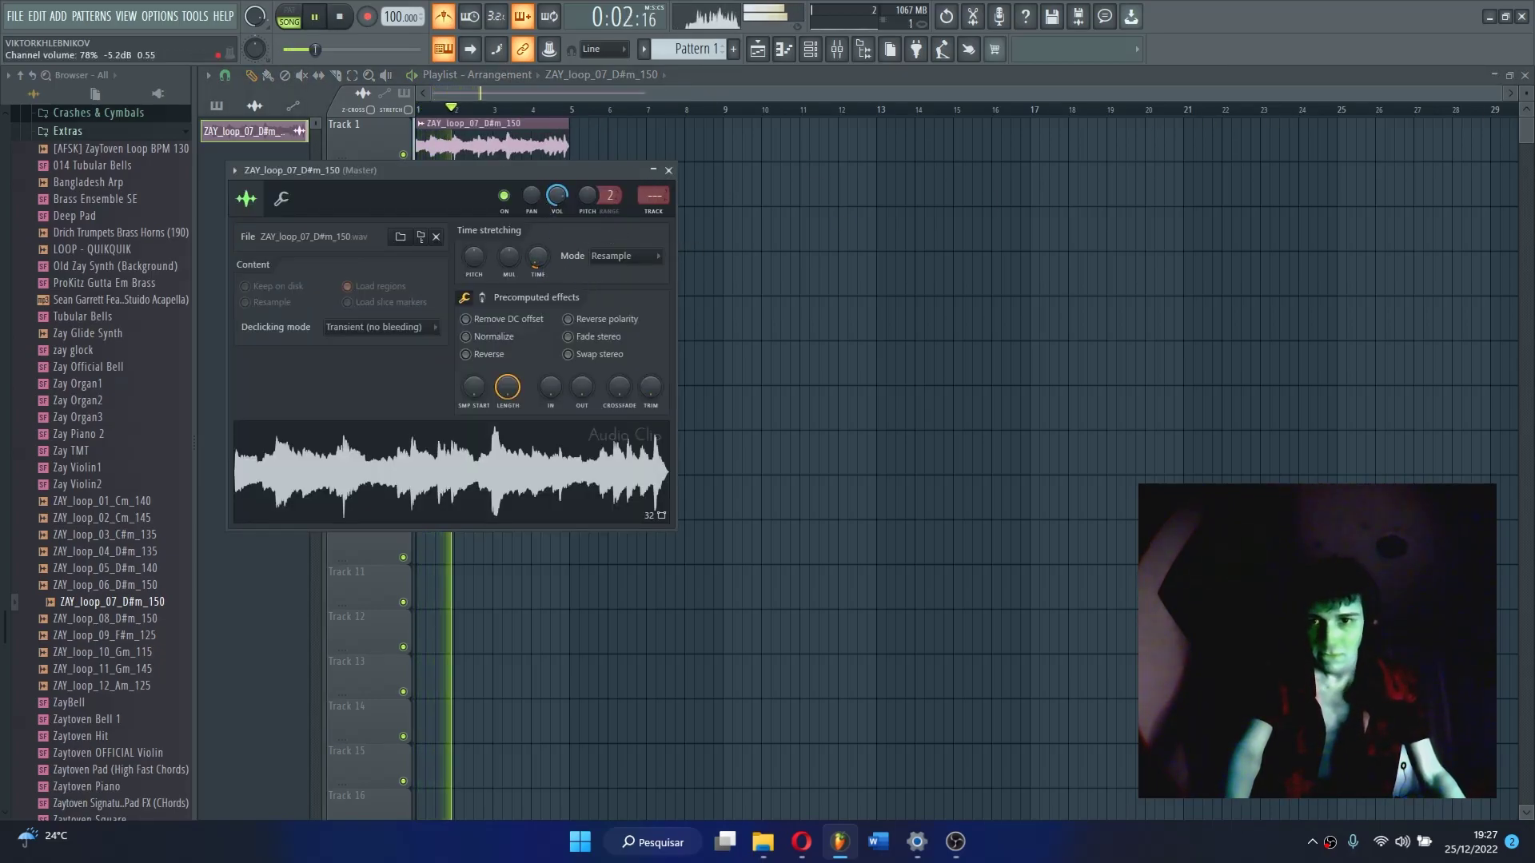
{"action": "left_click", "coordinate": [615, 256]}
{"action": "left_click", "coordinate": [620, 275]}
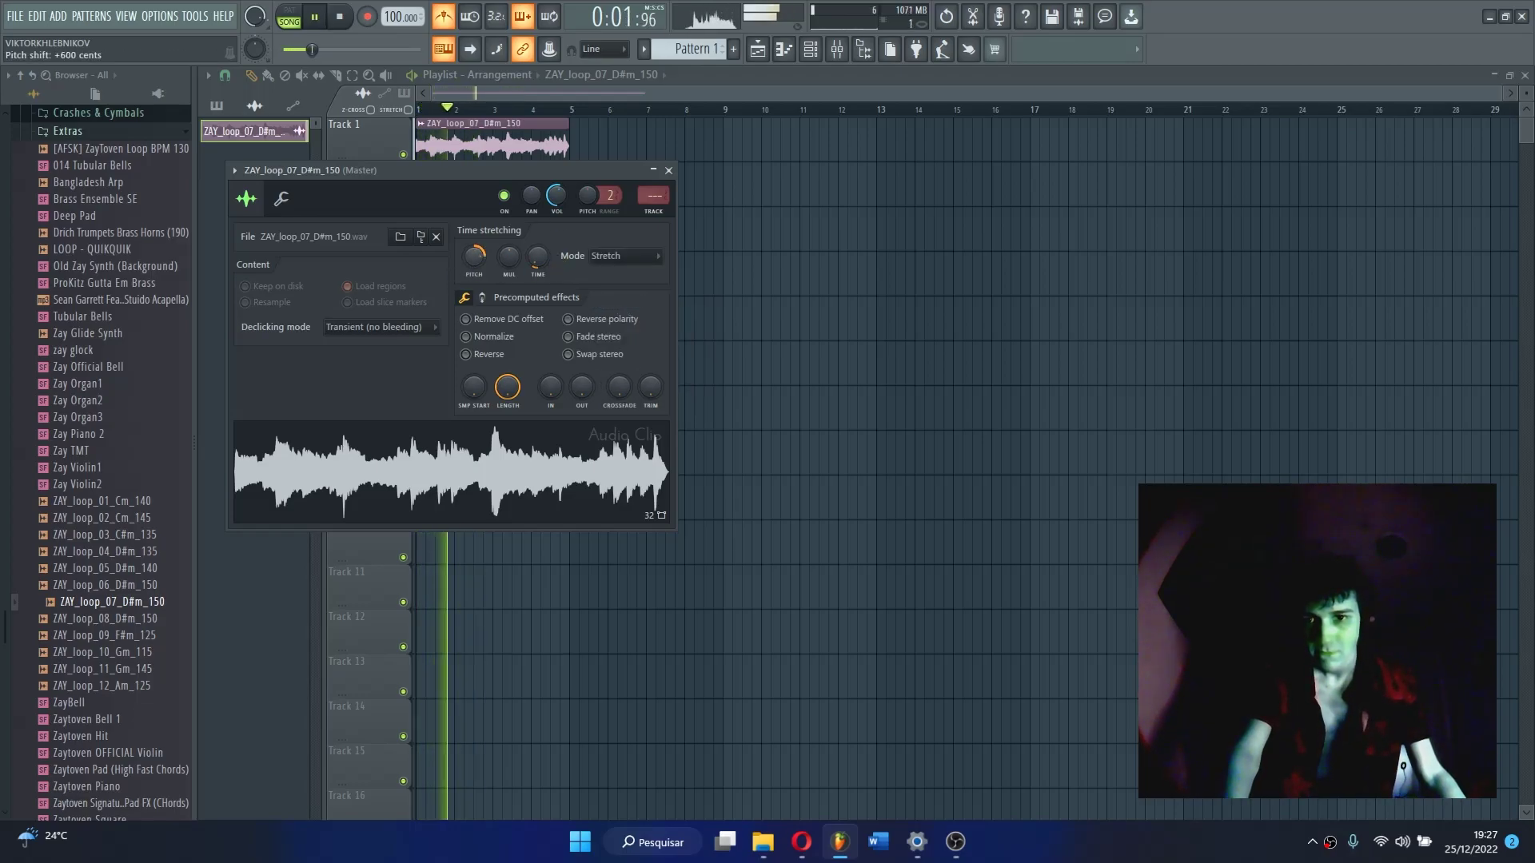
Place a second copy of the loop at bar 5 and set the sample's pitch shift to -400 cents
{"action": "left_click", "coordinate": [579, 157]}
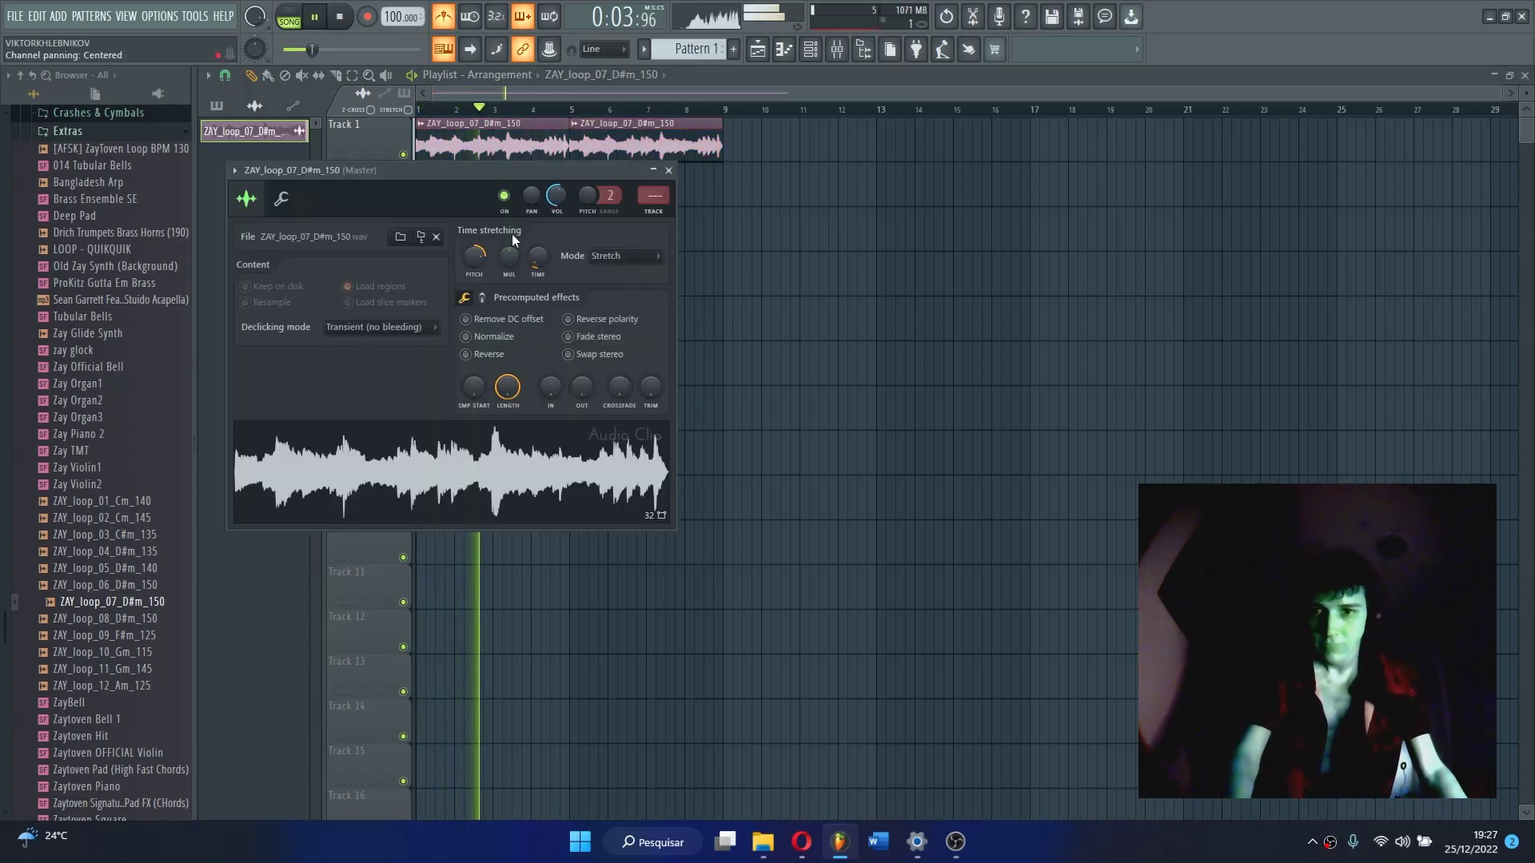
{"action": "left_click_drag", "start_coordinate": [473, 256], "coordinate": [473, 281]}
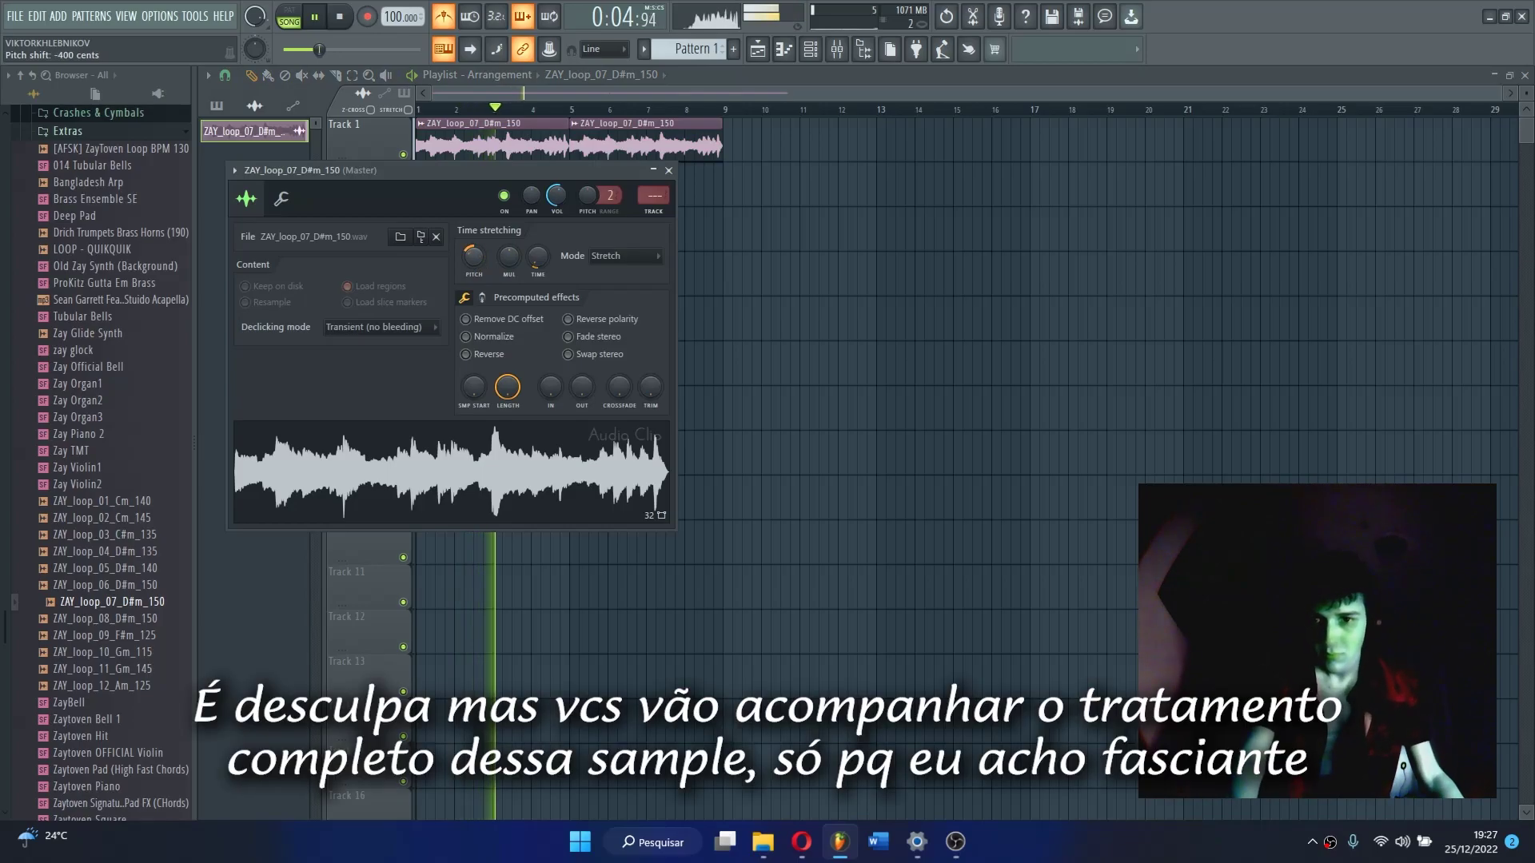
Route the loop to mixer track 1 and load Fruity Parametric EQ 2 in its first effect slot
{"action": "left_click", "coordinate": [654, 209]}
{"action": "left_click", "coordinate": [1377, 141]}
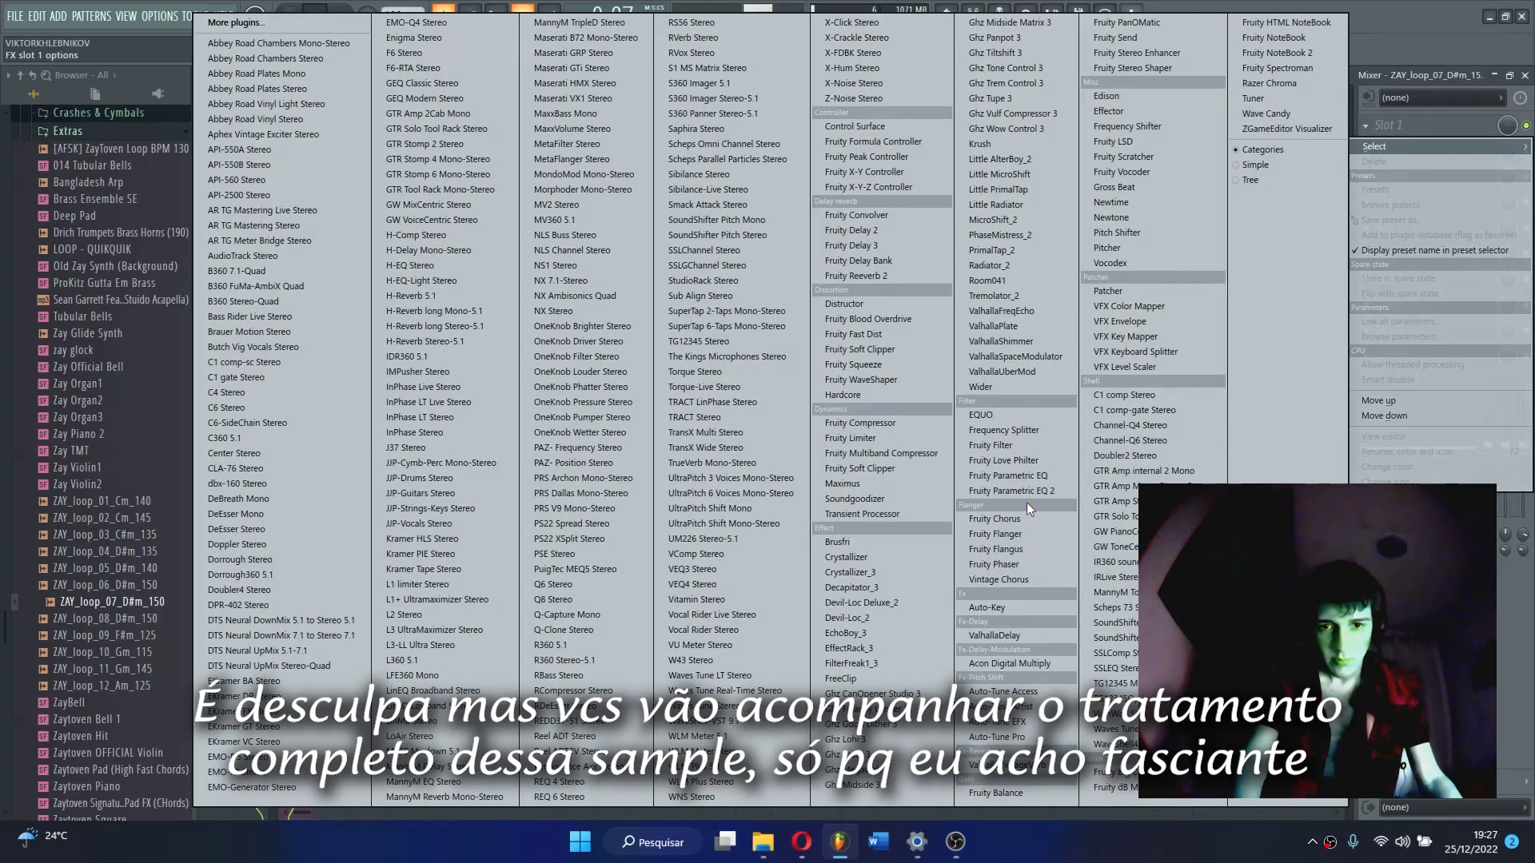
{"action": "left_click", "coordinate": [1009, 491]}
Set EQ band 2 to High pass and cut band 6 by about 5.5 dB near 2188 Hz
{"action": "mouse_move", "coordinate": [431, 409]}
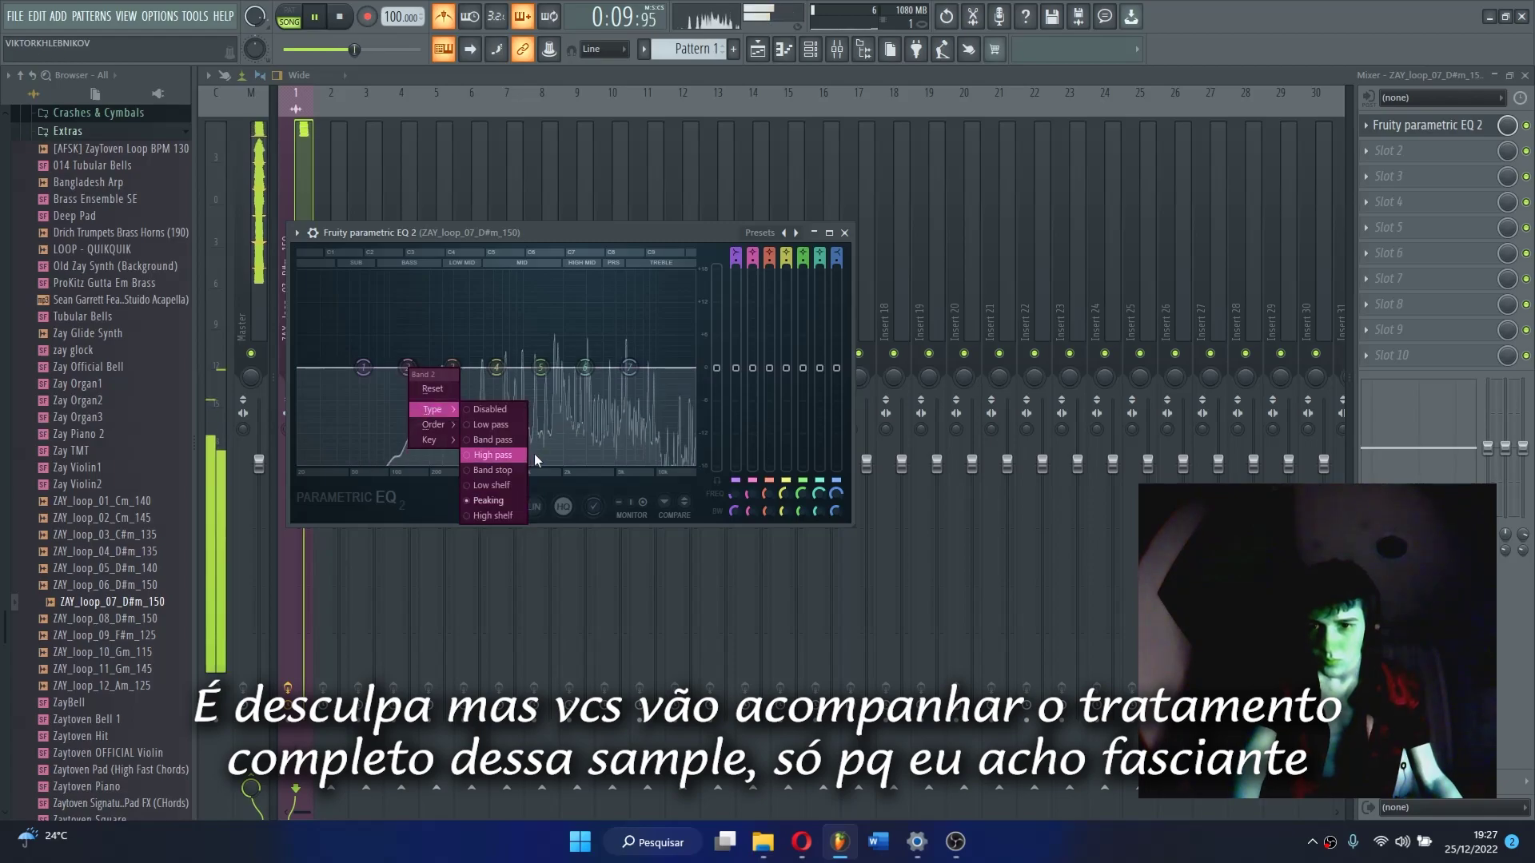
{"action": "left_click", "coordinate": [521, 455]}
{"action": "scroll", "coordinate": [411, 373], "scroll_direction": "up", "scroll_amount": 6}
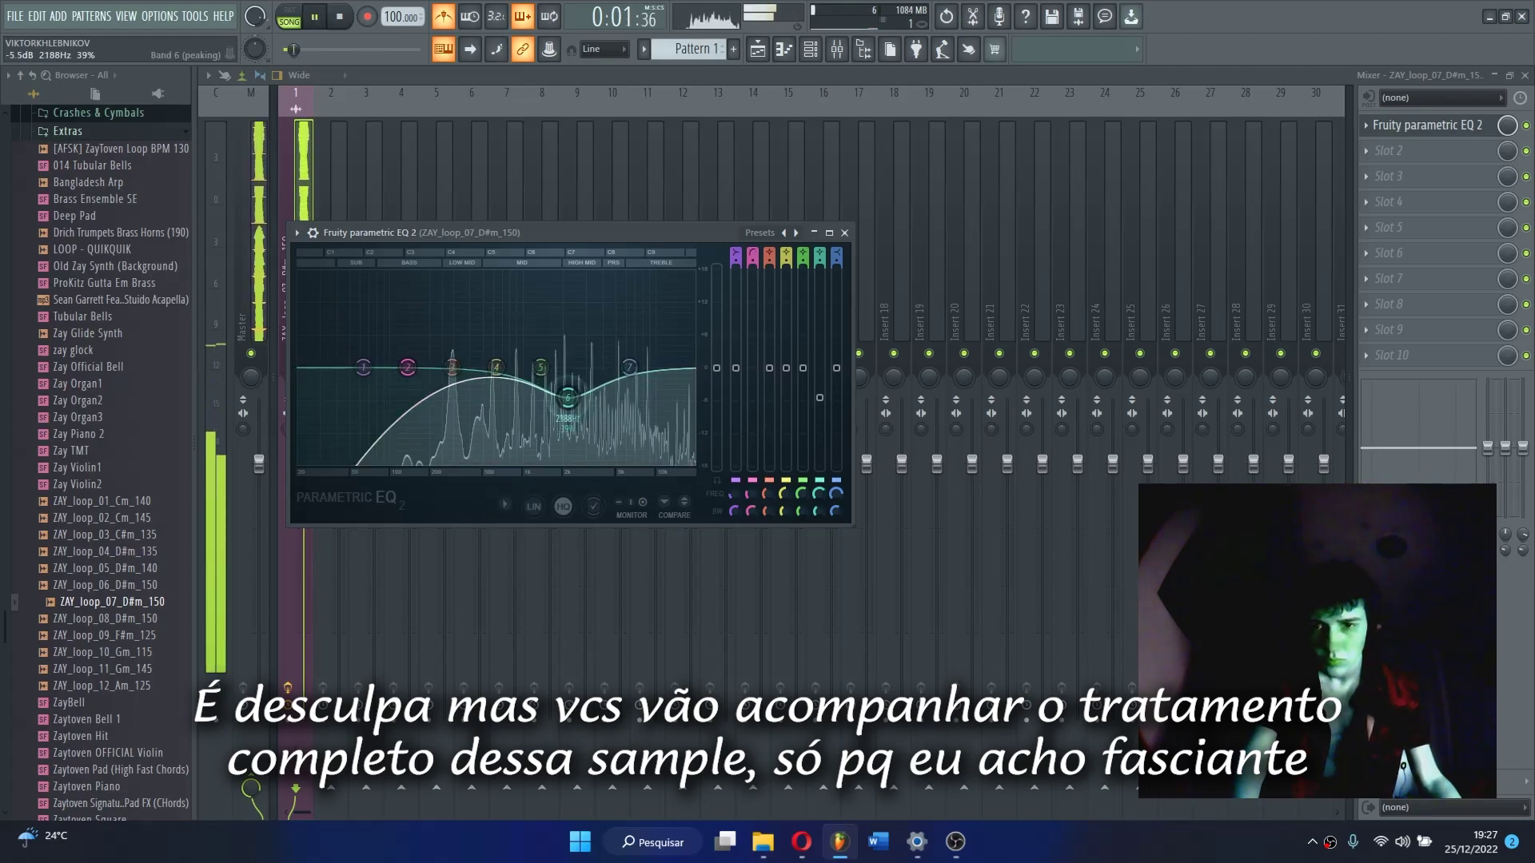
Load Fruity Convolver in slot 3 of the loop's mixer track
{"action": "left_click", "coordinate": [1388, 176]}
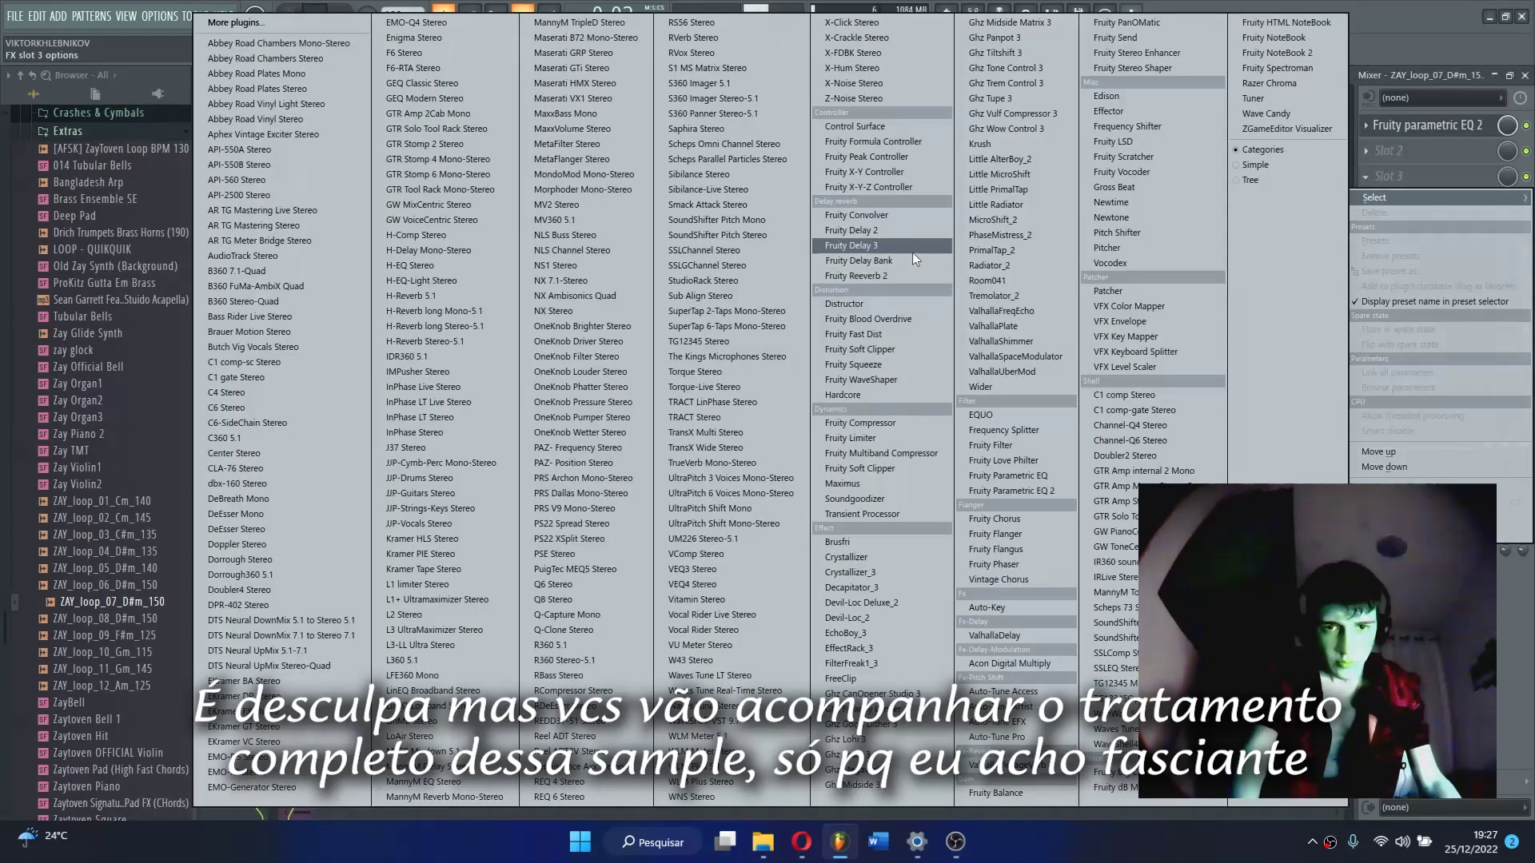
{"action": "left_click", "coordinate": [889, 219]}
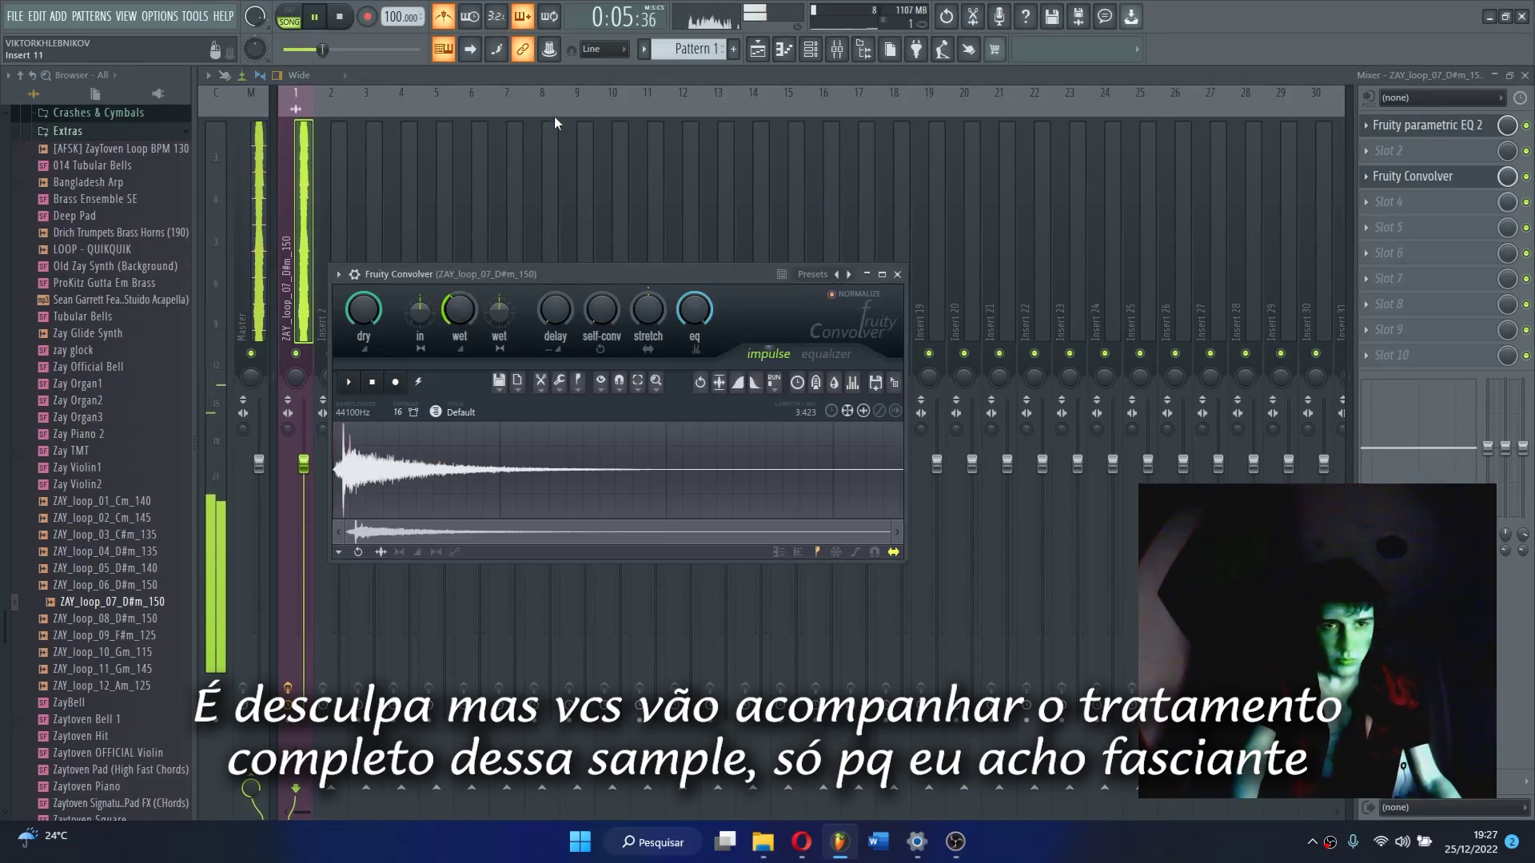
Delete the second loop clip at bar 5 of playlist Track 1
{"action": "left_click", "coordinate": [757, 49]}
{"action": "double_click", "coordinate": [544, 134]}
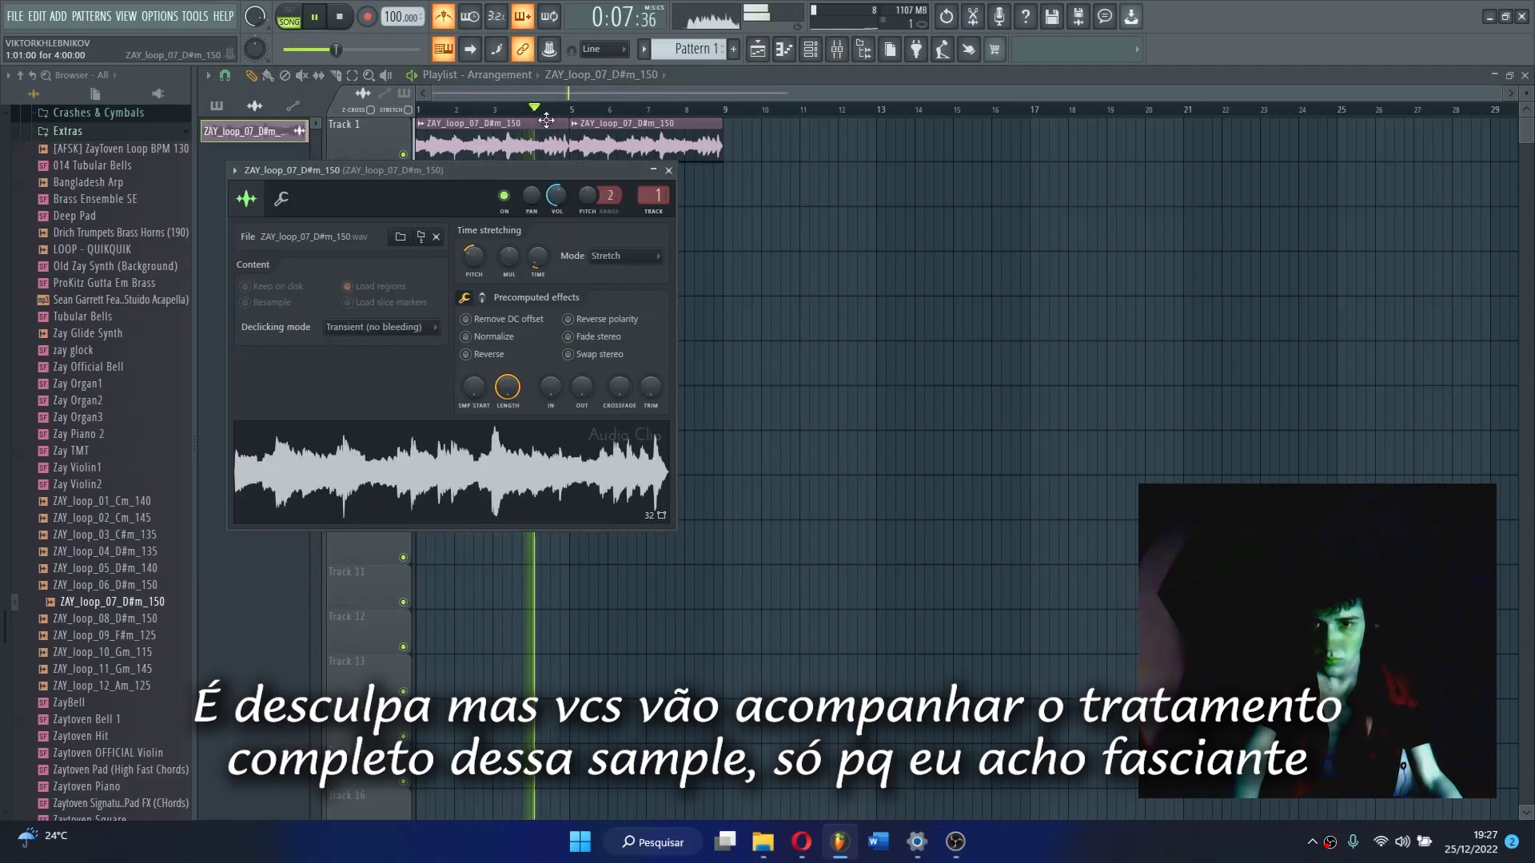
{"action": "scroll", "coordinate": [552, 128], "scroll_direction": "up", "scroll_amount": 6}
{"action": "left_click", "coordinate": [970, 232]}
{"action": "right_click", "coordinate": [1032, 247]}
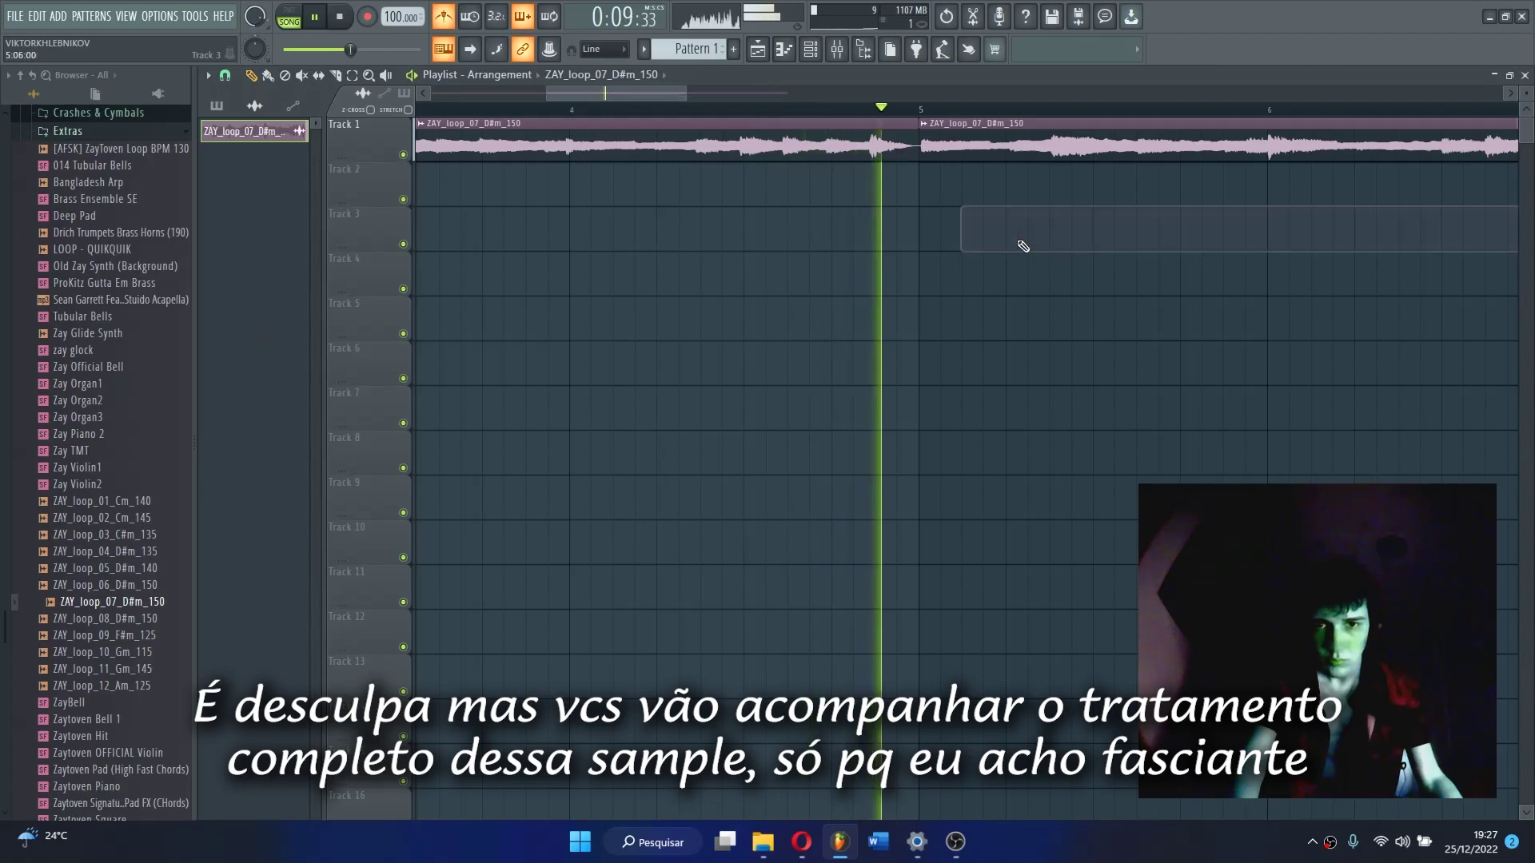
{"action": "right_click", "coordinate": [931, 135]}
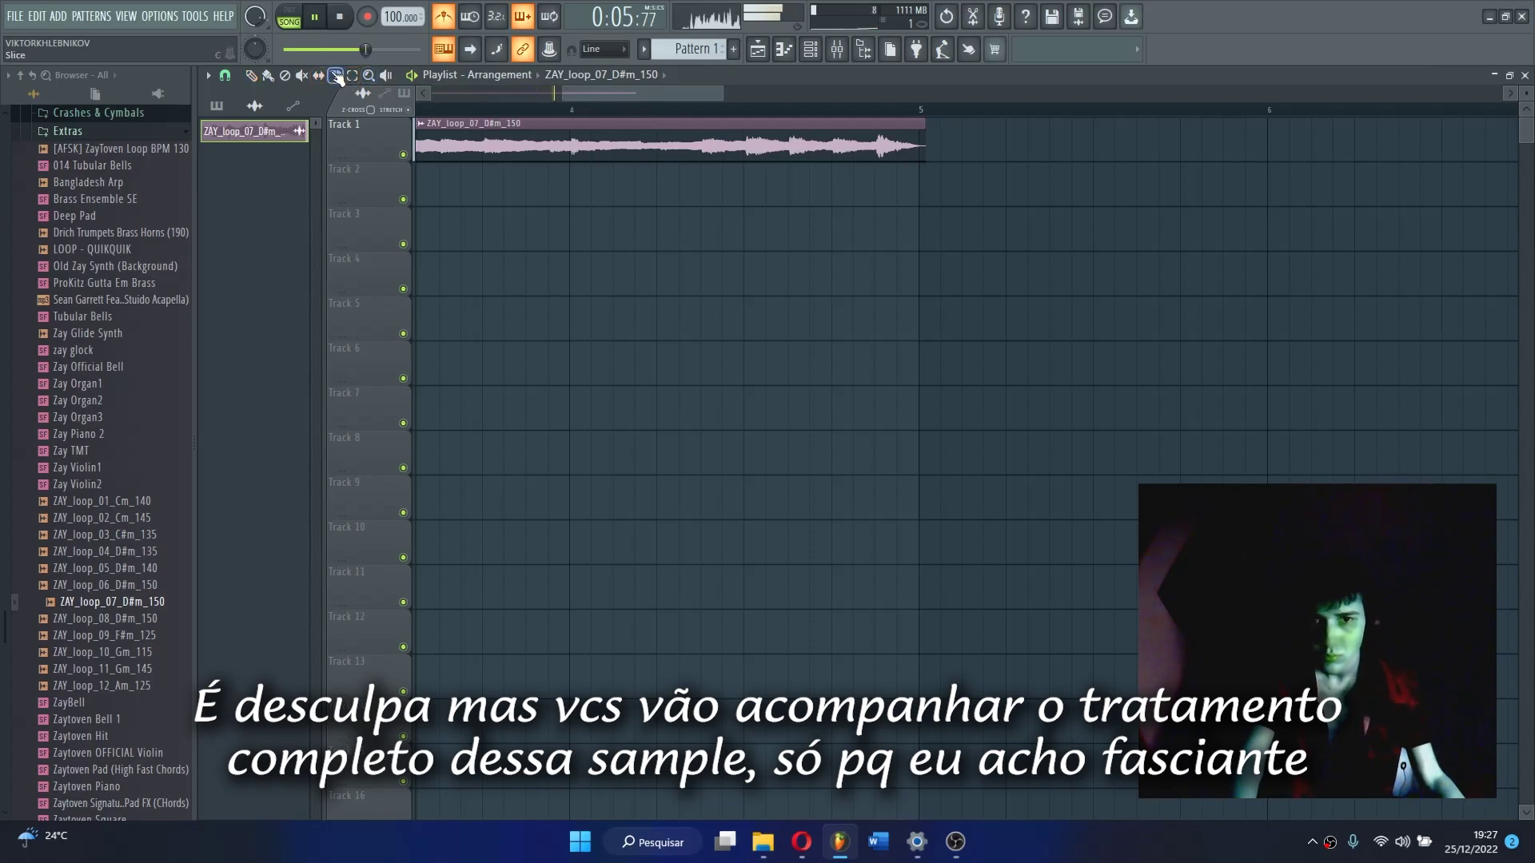
Slice the end of the loop clip into short pieces up to bar 5 and duplicate the four bars after it
{"action": "scroll", "coordinate": [896, 168], "scroll_direction": "down", "scroll_amount": 2}
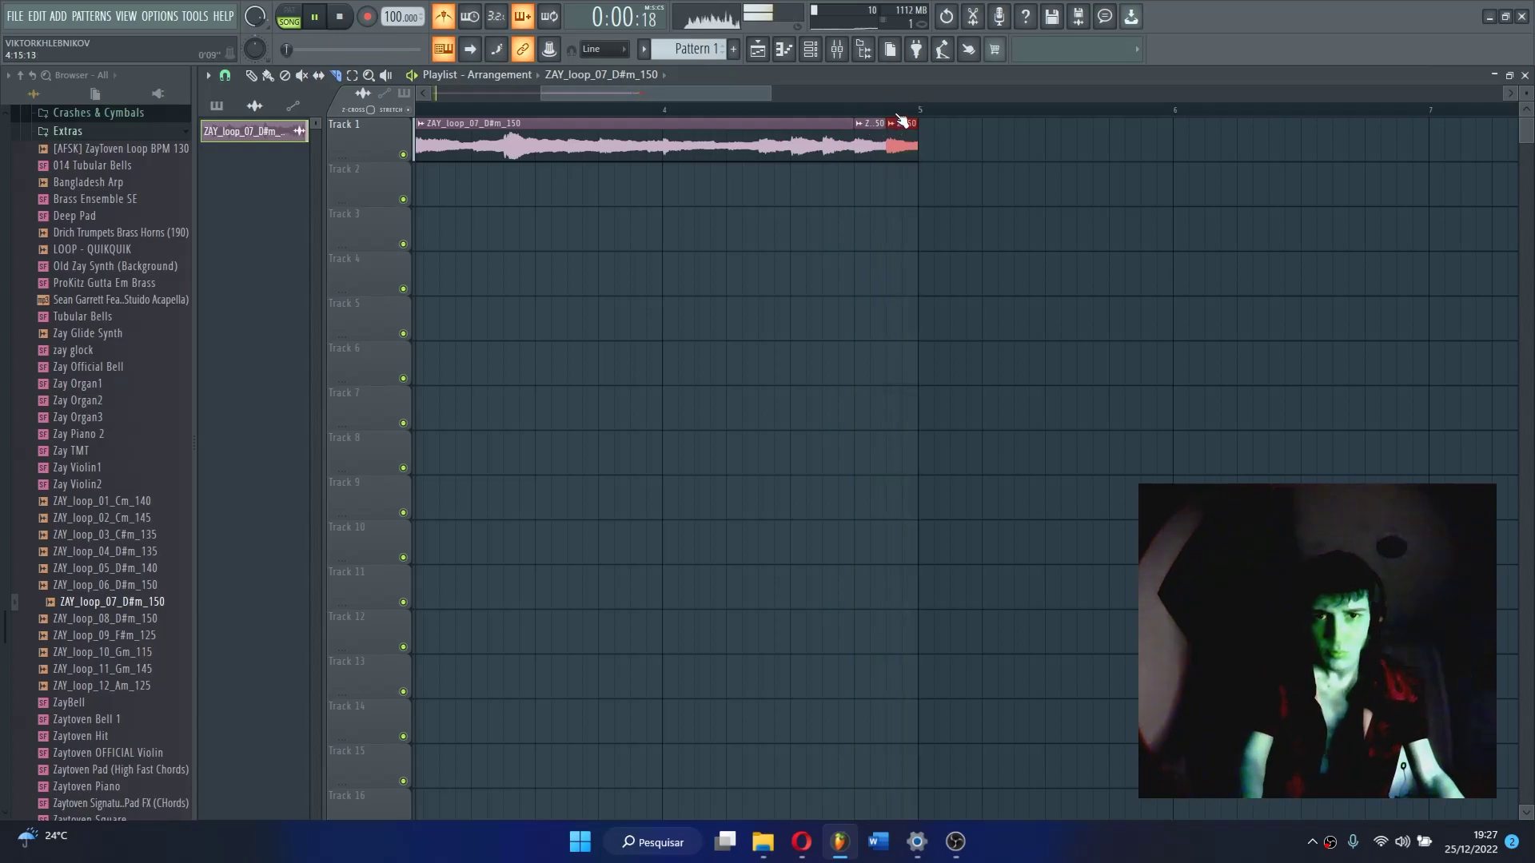
{"action": "scroll", "coordinate": [899, 124], "scroll_direction": "down", "scroll_amount": 4}
{"action": "key", "text": "ctrl+b"}
Undo the last playlist edit, slice the loop clip again before bar 2 and duplicate the selected section
{"action": "scroll", "coordinate": [468, 105], "scroll_direction": "up", "scroll_amount": 6}
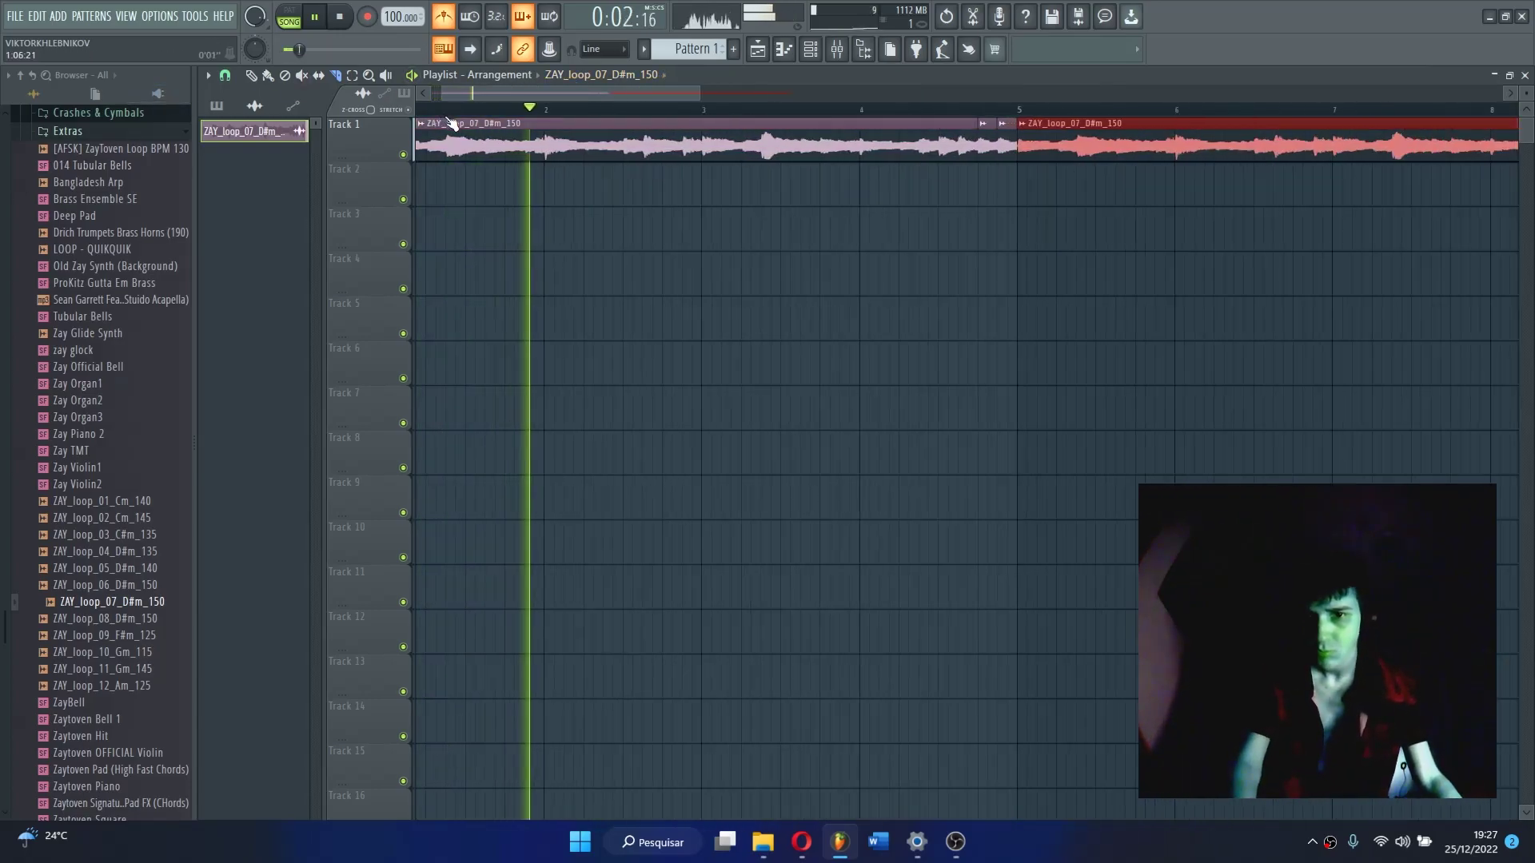
{"action": "left_click", "coordinate": [501, 110]}
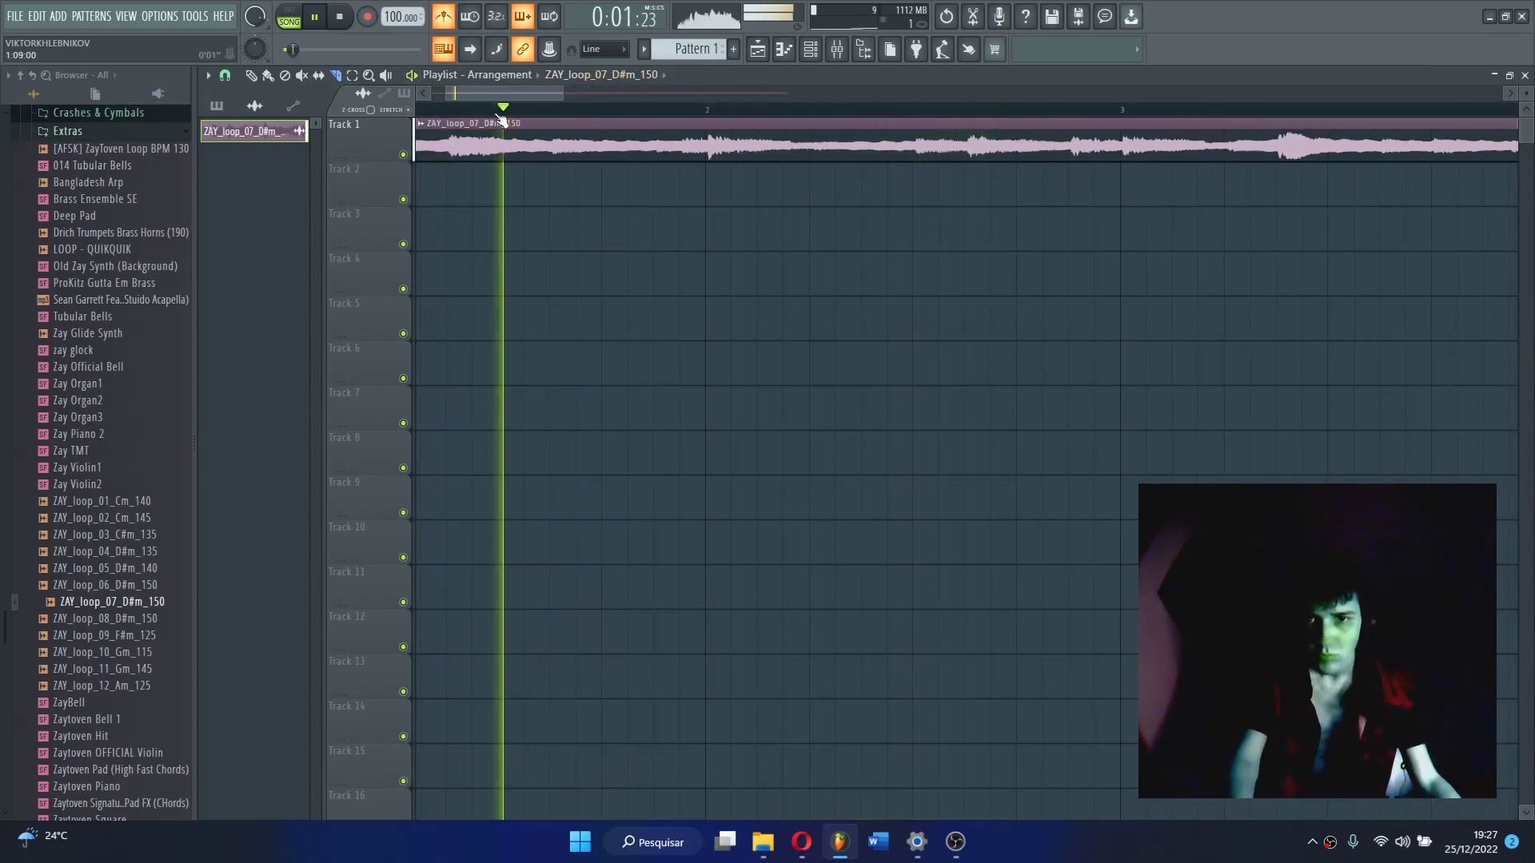
{"action": "key", "text": "ctrl+z"}
{"action": "left_click_drag", "start_coordinate": [603, 168], "coordinate": [602, 126]}
{"action": "left_click_drag", "start_coordinate": [705, 160], "coordinate": [628, 122]}
{"action": "key", "text": "ctrl+b"}
{"action": "scroll", "coordinate": [975, 111], "scroll_direction": "down", "scroll_amount": 2}
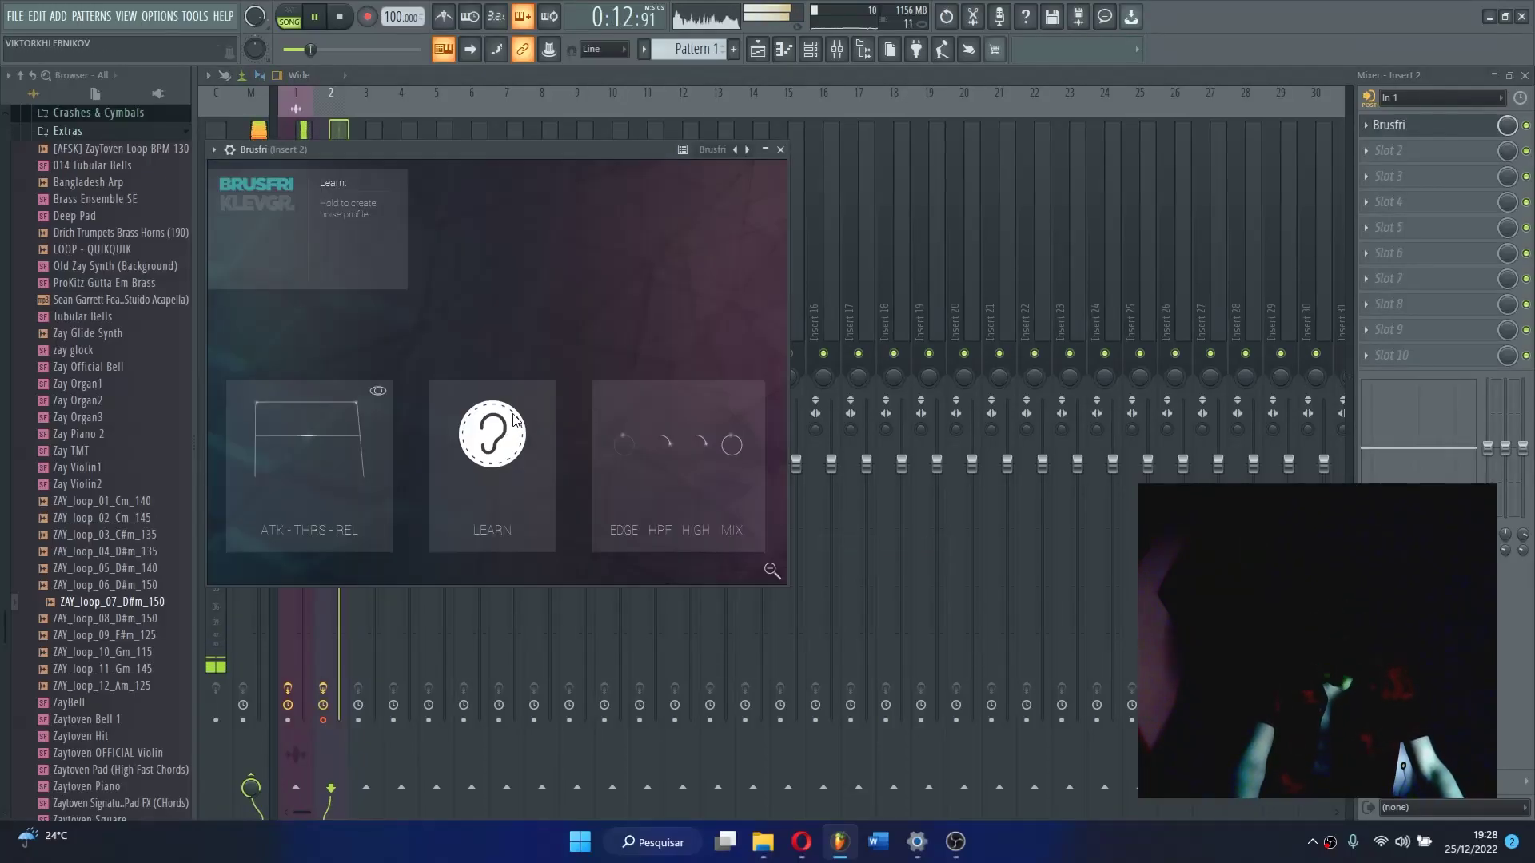
Have Brusfri learn the noise profile of the audio input on mixer Insert 2
{"action": "left_click", "coordinate": [497, 438]}
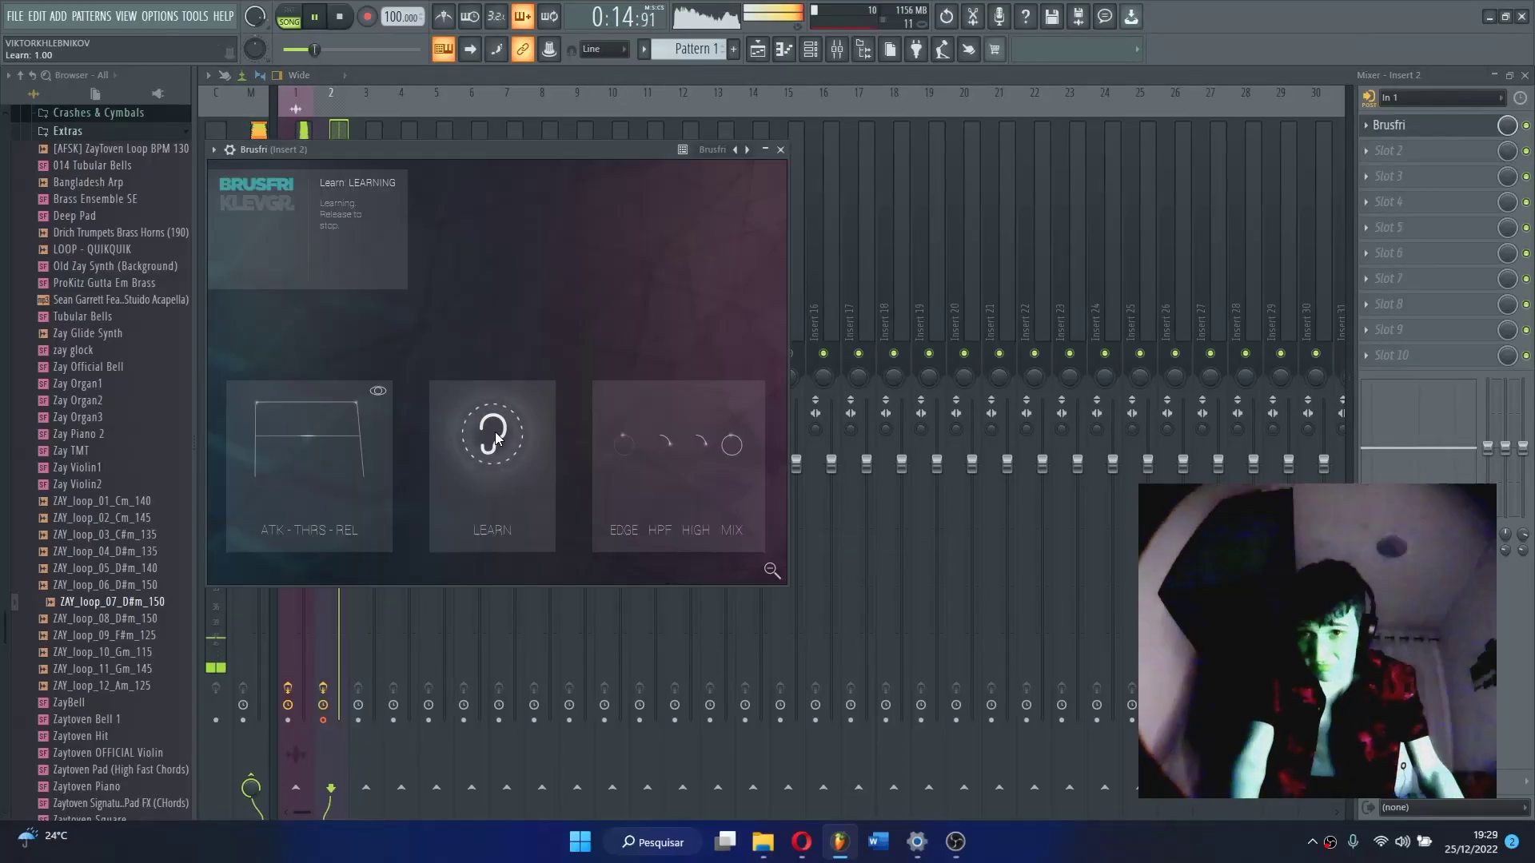
{"action": "left_click", "coordinate": [360, 122]}
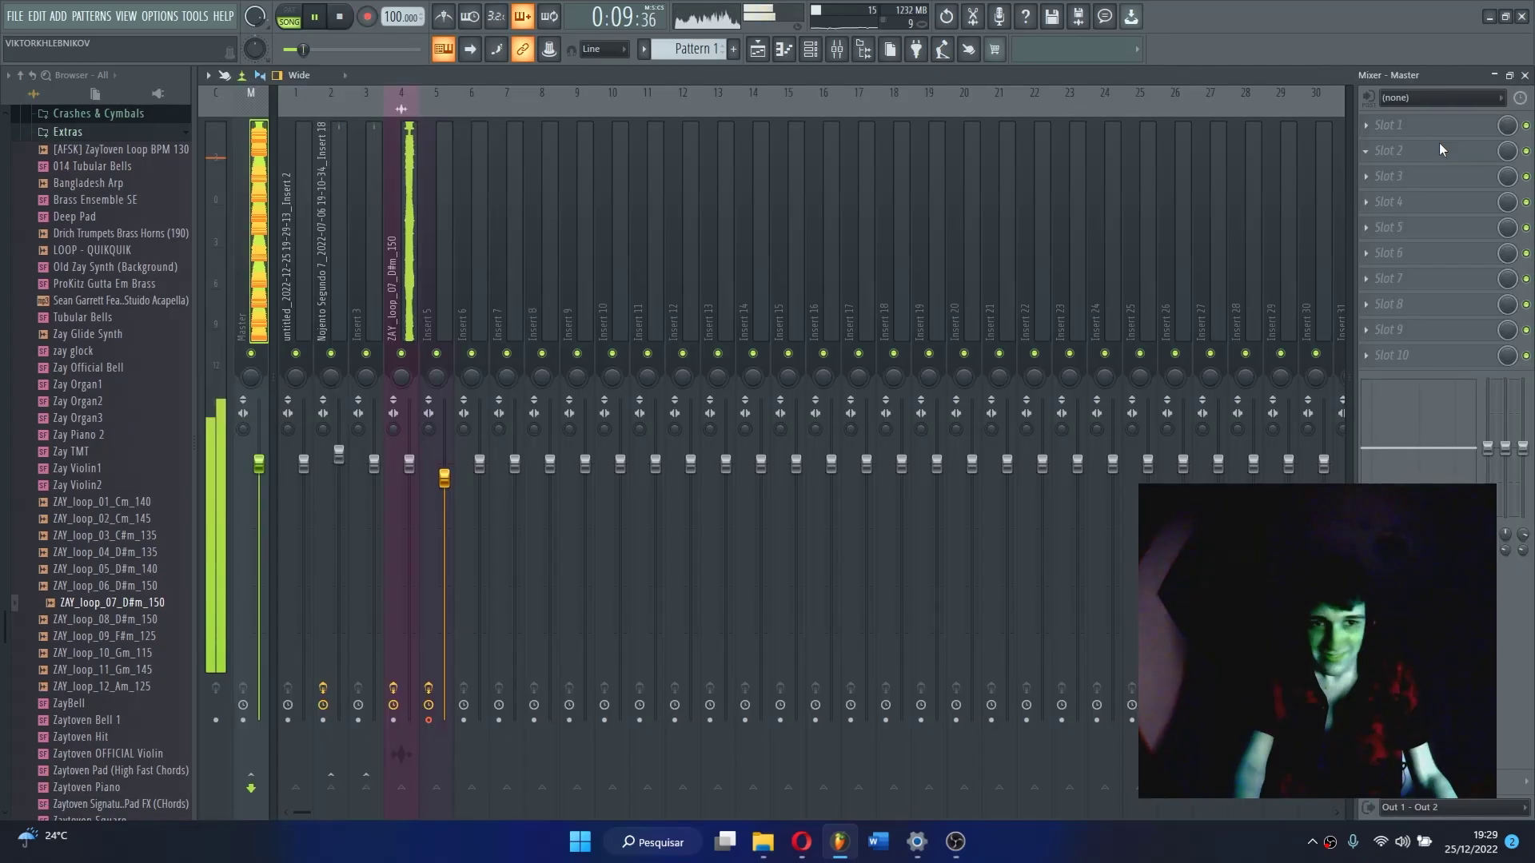
Load Fruity Soft Clipper into slot 2 of the Master mixer track
{"action": "left_click", "coordinate": [1439, 144]}
{"action": "mouse_move", "coordinate": [1407, 172]}
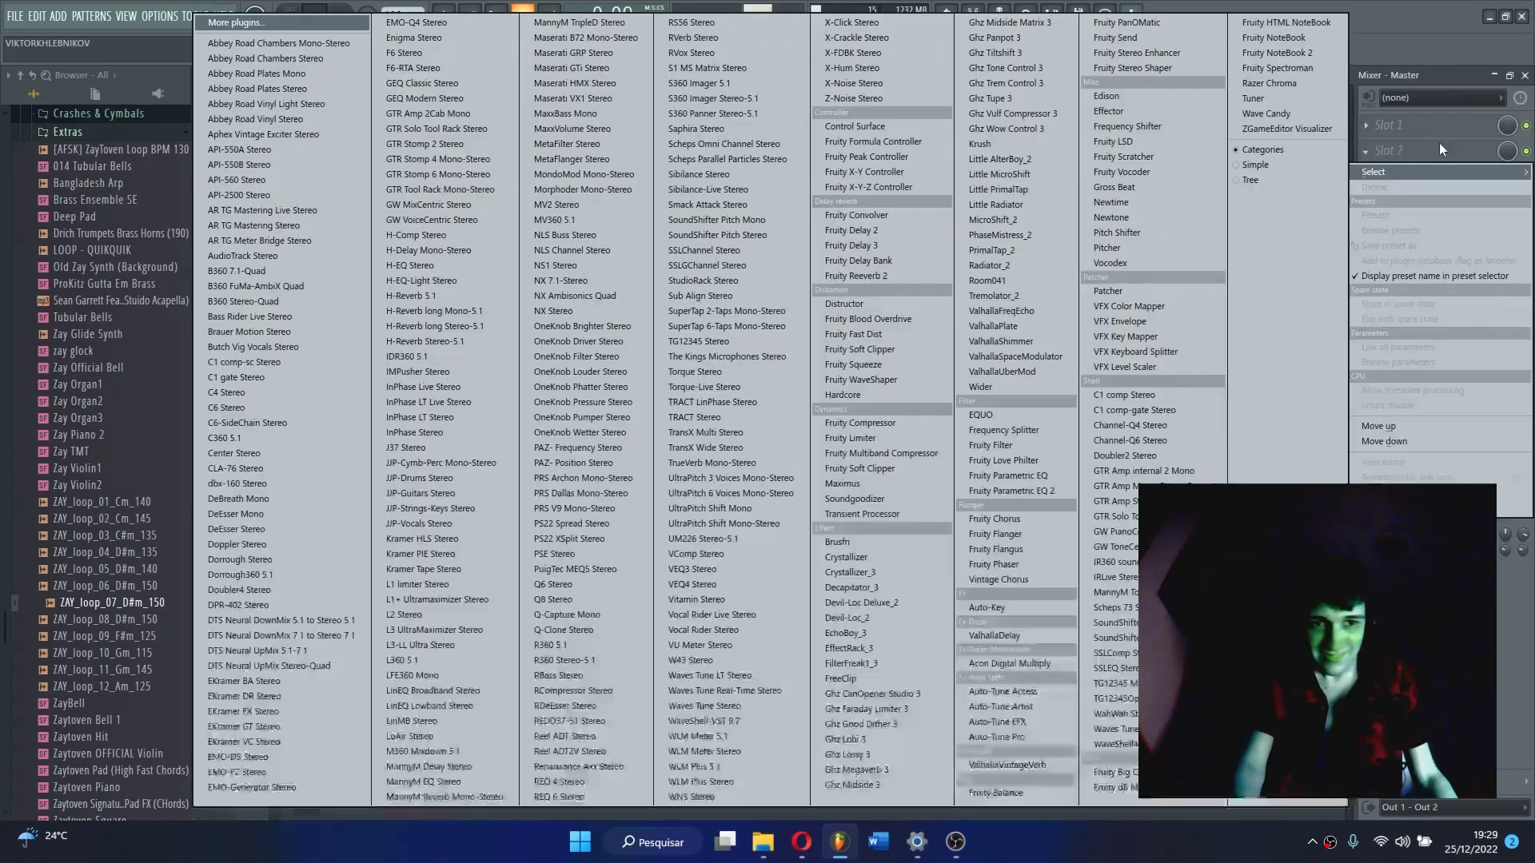
{"action": "left_click", "coordinate": [891, 483]}
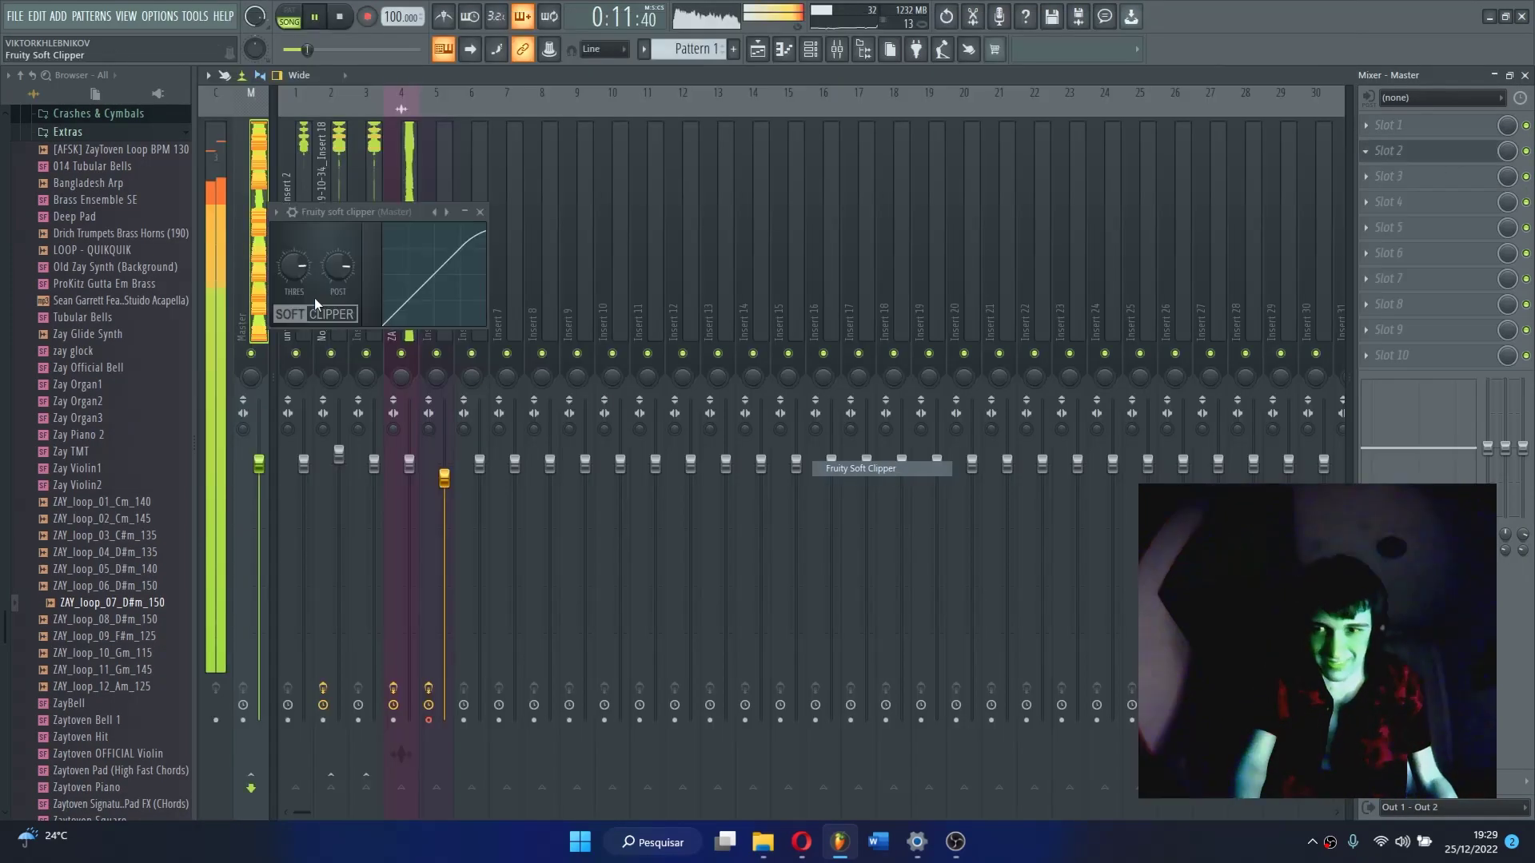
{"action": "left_click", "coordinate": [341, 192]}
{"action": "left_click", "coordinate": [1370, 273]}
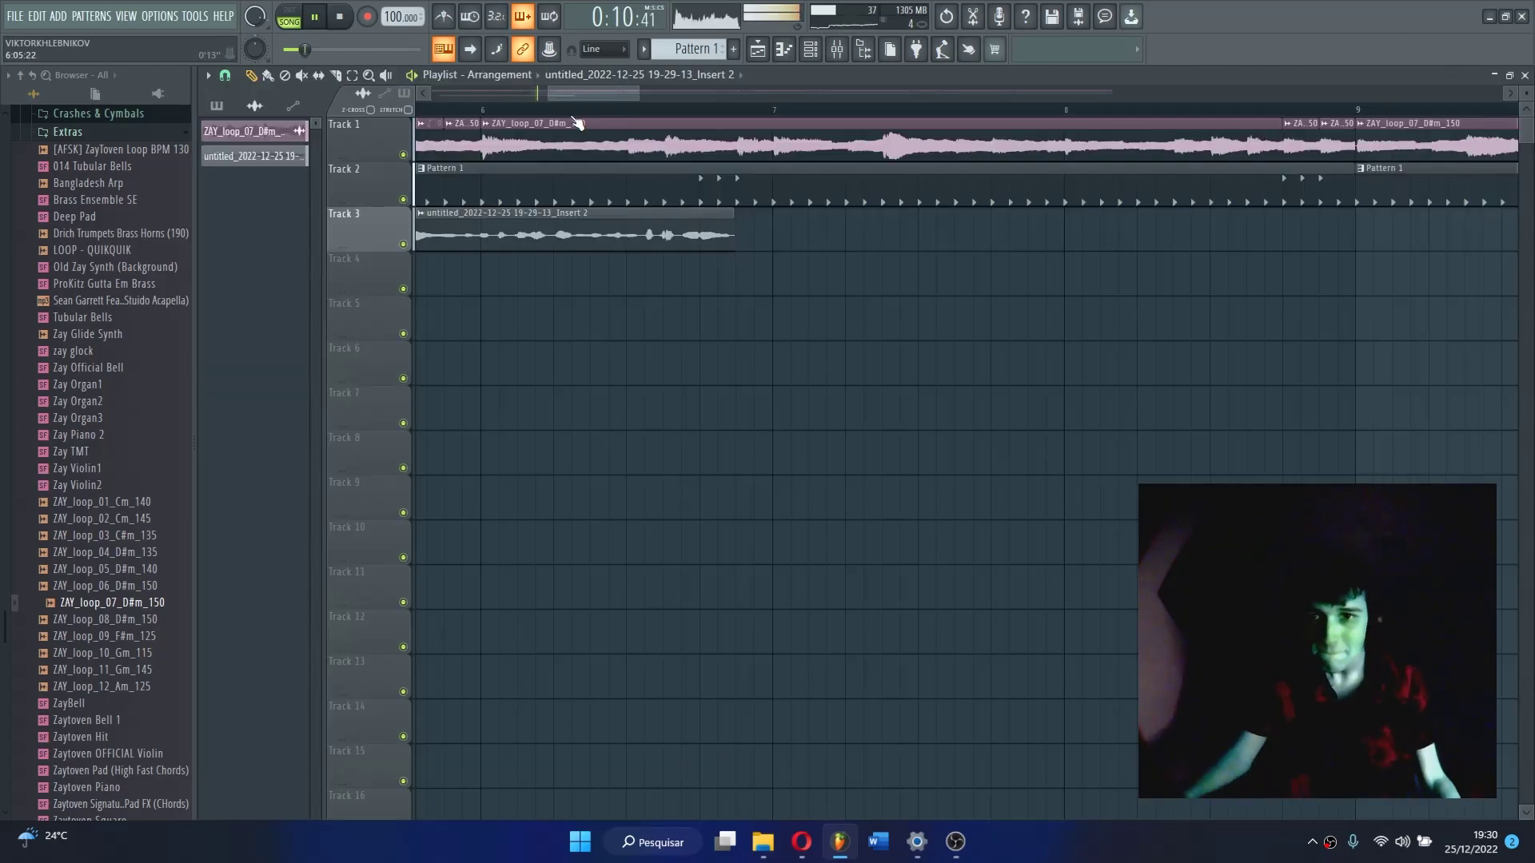
Arm recording for a new vocal take in the playlist from around bar 5
{"action": "scroll", "coordinate": [572, 118], "scroll_direction": "down", "scroll_amount": 3}
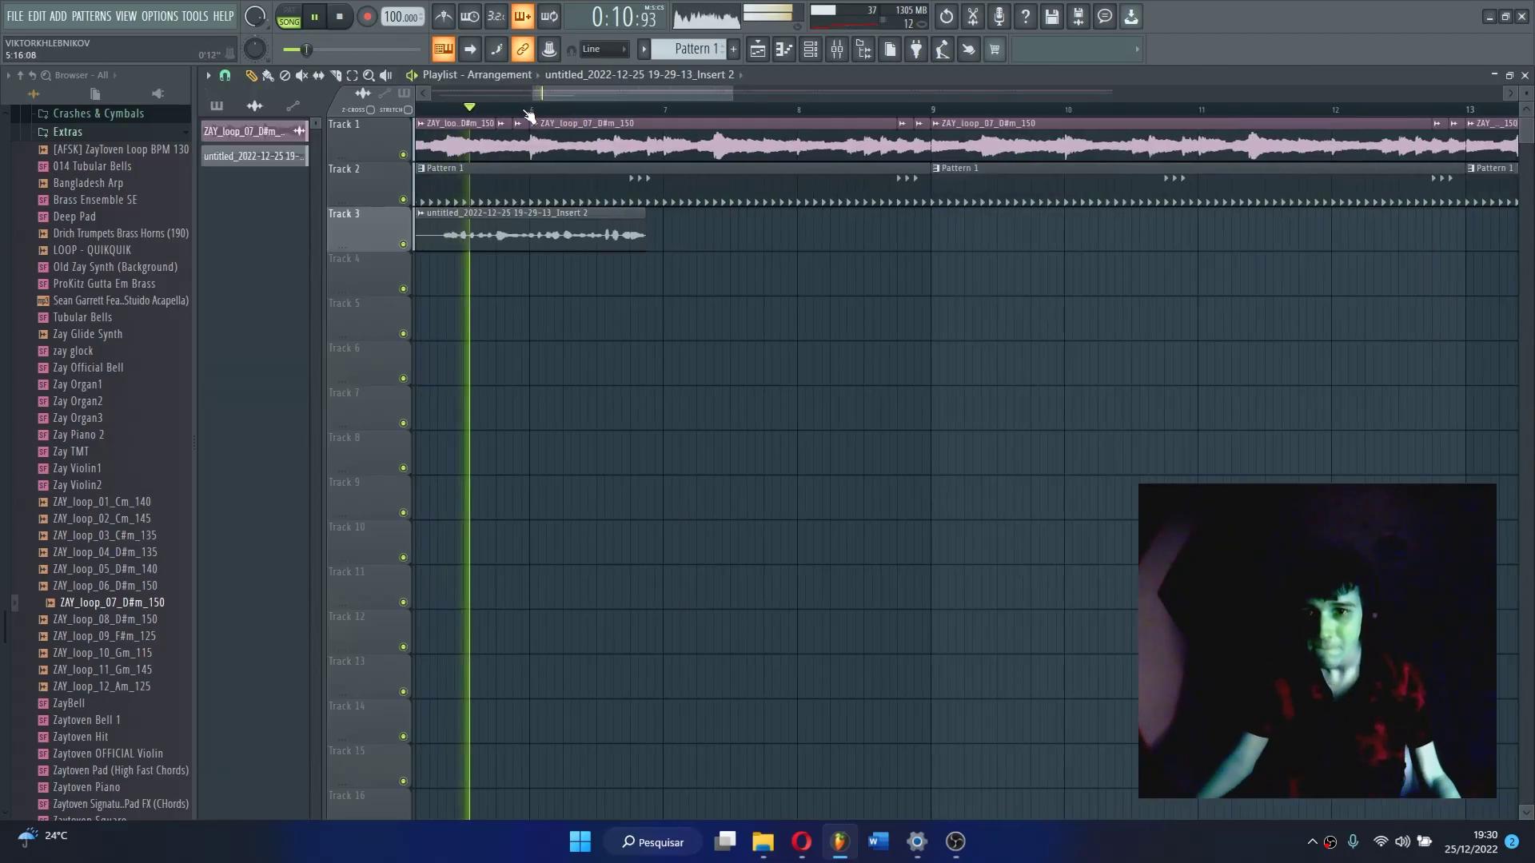
{"action": "left_click", "coordinate": [367, 16]}
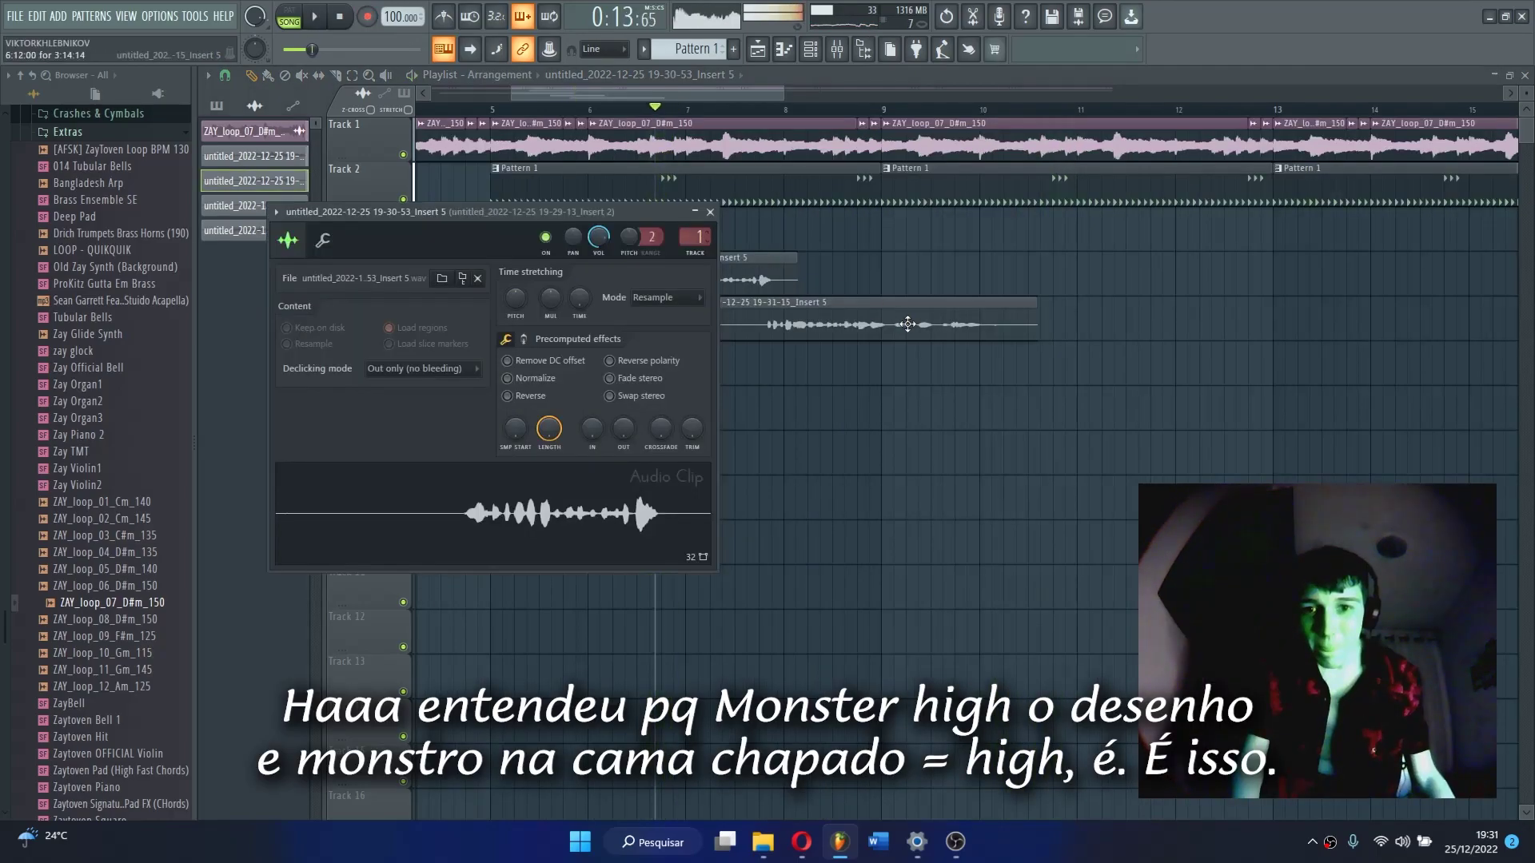
Trim the end of the vocal clip on Track 5 to about bar 9 and play the arrangement
{"action": "double_click", "coordinate": [907, 324]}
{"action": "key", "text": "space"}
{"action": "left_click", "coordinate": [873, 357]}
{"action": "right_click", "coordinate": [876, 357]}
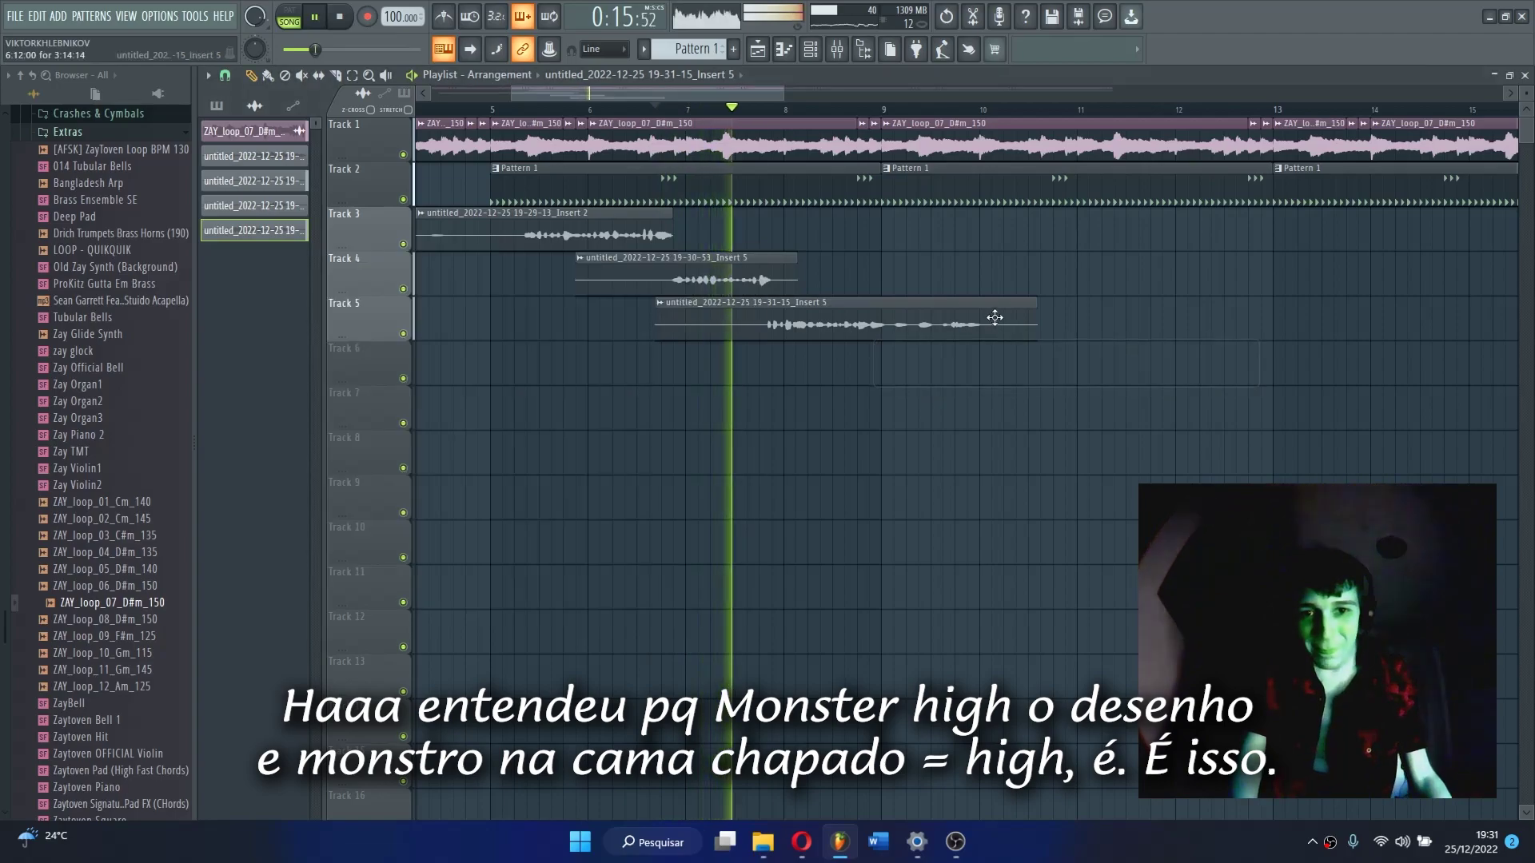
{"action": "left_click_drag", "start_coordinate": [1035, 322], "coordinate": [887, 370]}
{"action": "key", "text": "space"}
{"action": "key", "text": "space"}
Trim the start of the Track 5 vocal clip to mid-bar 7 and the start of the Track 4 clip to mid-bar 6
{"action": "double_click", "coordinate": [839, 330]}
{"action": "left_click", "coordinate": [823, 333]}
{"action": "left_click_drag", "start_coordinate": [658, 331], "coordinate": [732, 330]}
{"action": "left_click_drag", "start_coordinate": [578, 289], "coordinate": [652, 296]}
{"action": "scroll", "coordinate": [863, 110], "scroll_direction": "up", "scroll_amount": 2}
{"action": "scroll", "coordinate": [861, 111], "scroll_direction": "up", "scroll_amount": 3}
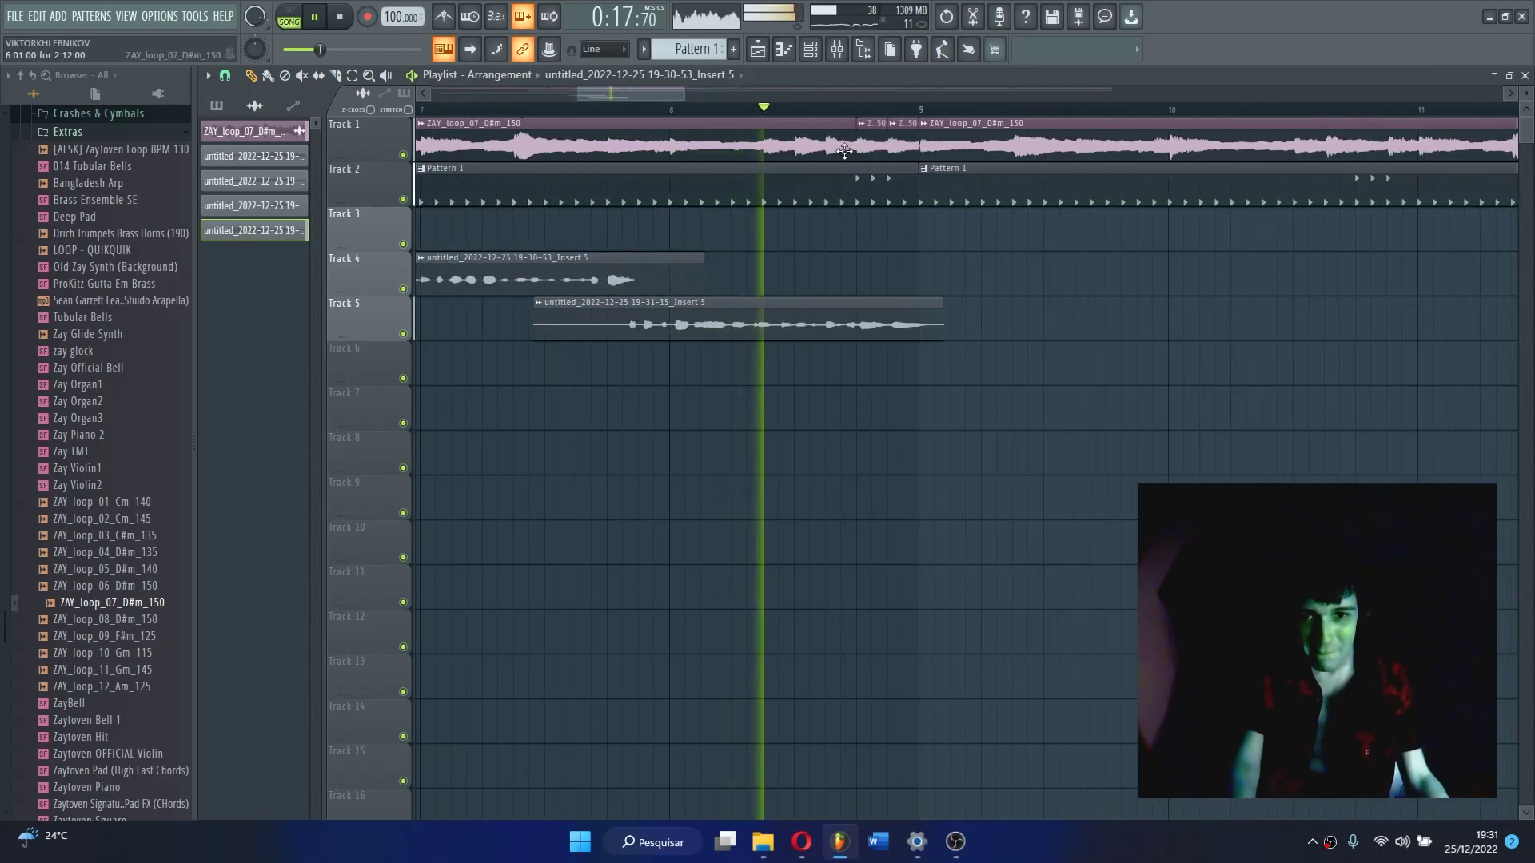
{"action": "left_click", "coordinate": [826, 325]}
{"action": "key", "text": "space"}
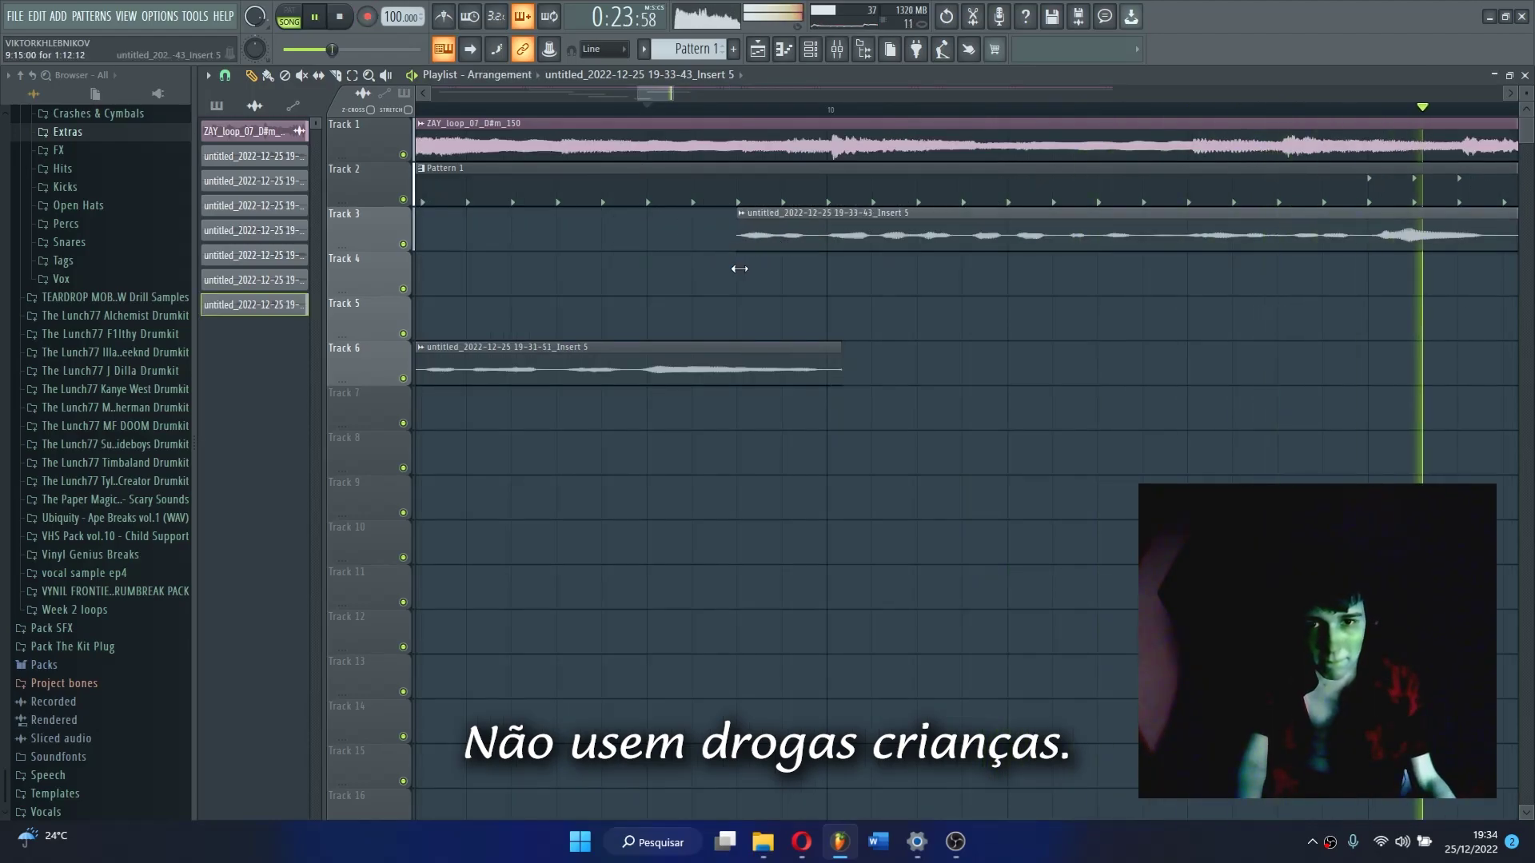
Trim the end of the vocal clip on Track 6 to where the Track 3 vocal clip begins and play it back
{"action": "key", "text": "space"}
{"action": "key", "text": "space"}
{"action": "left_click_drag", "start_coordinate": [840, 350], "coordinate": [746, 367]}
{"action": "key", "text": "space"}
{"action": "key", "text": "space"}
{"action": "key", "text": "space"}
{"action": "key", "text": "space"}
Change the declicking of the Track 6 vocal clip in its audio clip settings so that its end fades out
{"action": "double_click", "coordinate": [725, 366]}
{"action": "left_click", "coordinate": [436, 430]}
{"action": "left_click", "coordinate": [466, 510]}
{"action": "left_click", "coordinate": [1019, 439]}
{"action": "right_click", "coordinate": [1019, 439]}
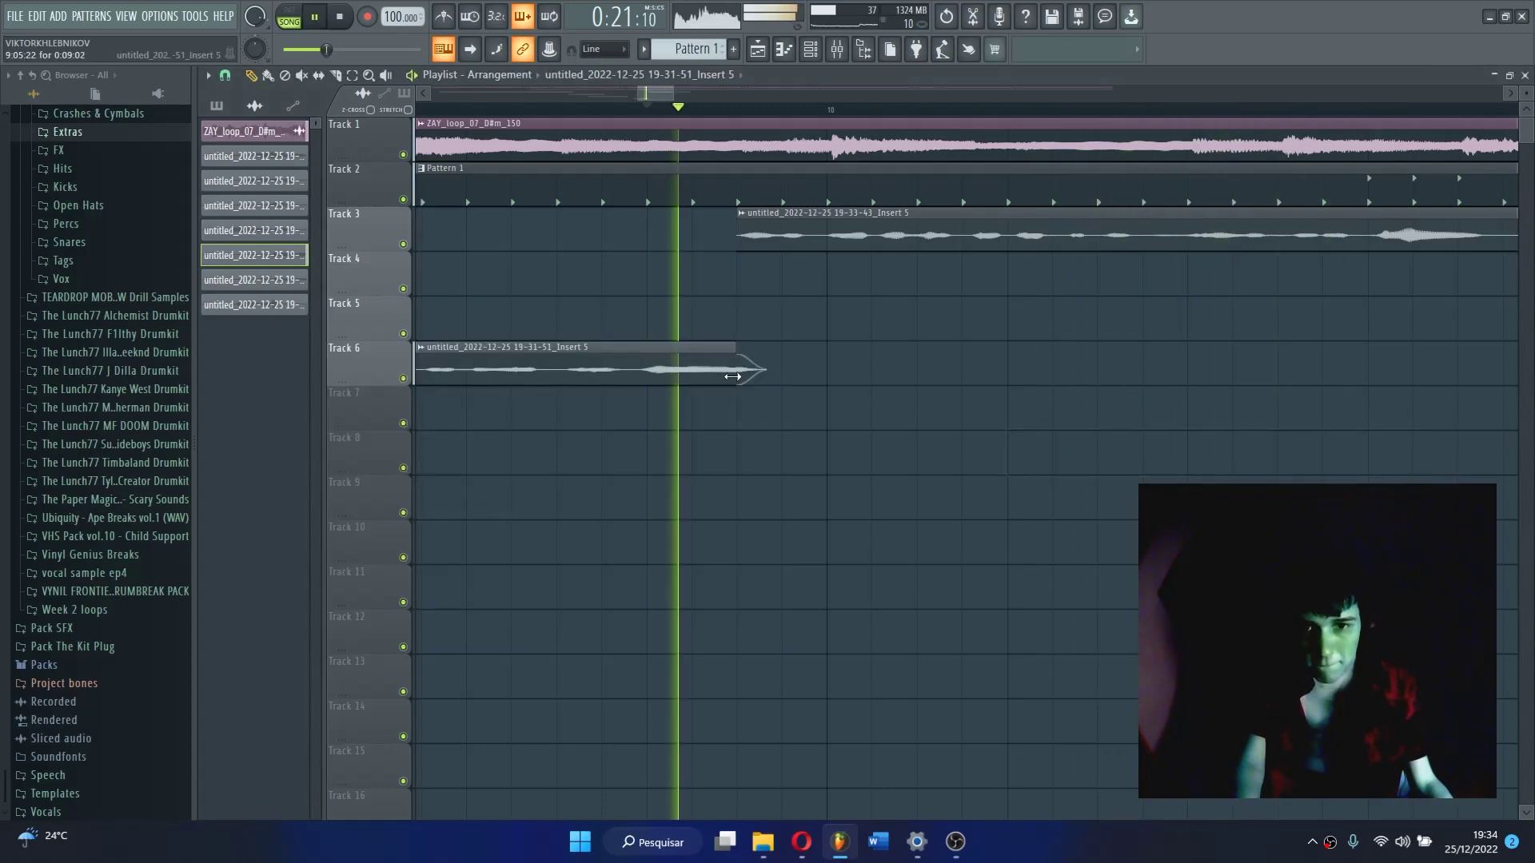
{"action": "scroll", "coordinate": [765, 115], "scroll_direction": "down", "scroll_amount": 4}
{"action": "scroll", "coordinate": [1058, 309], "scroll_direction": "left", "scroll_amount": 5}
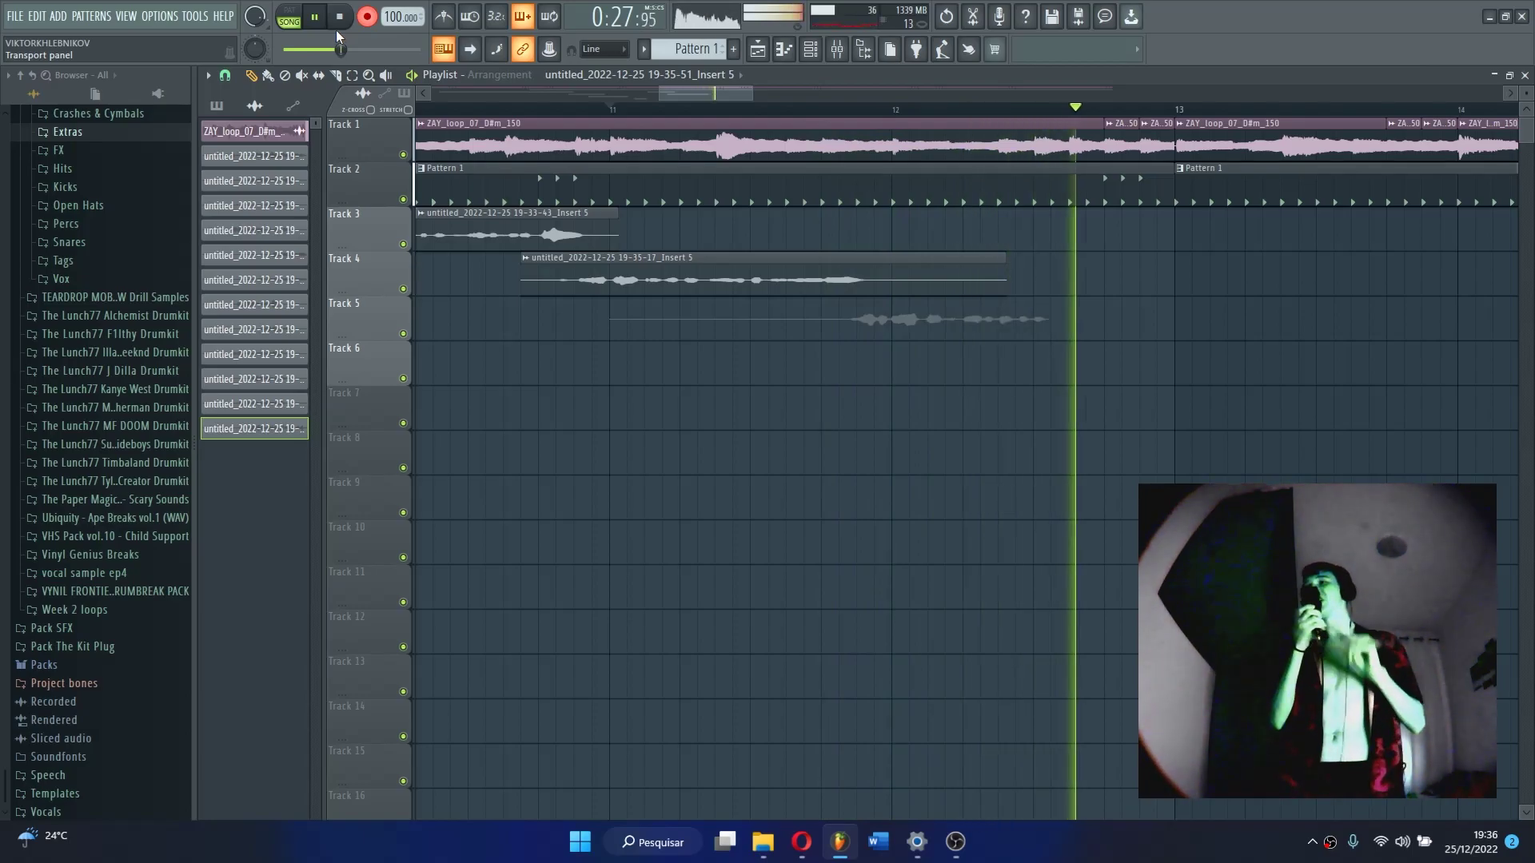
Check the screen recording in OBS, return to FL Studio and start recording a vocal take from around bar 12
{"action": "scroll", "coordinate": [657, 109], "scroll_direction": "up", "scroll_amount": 4}
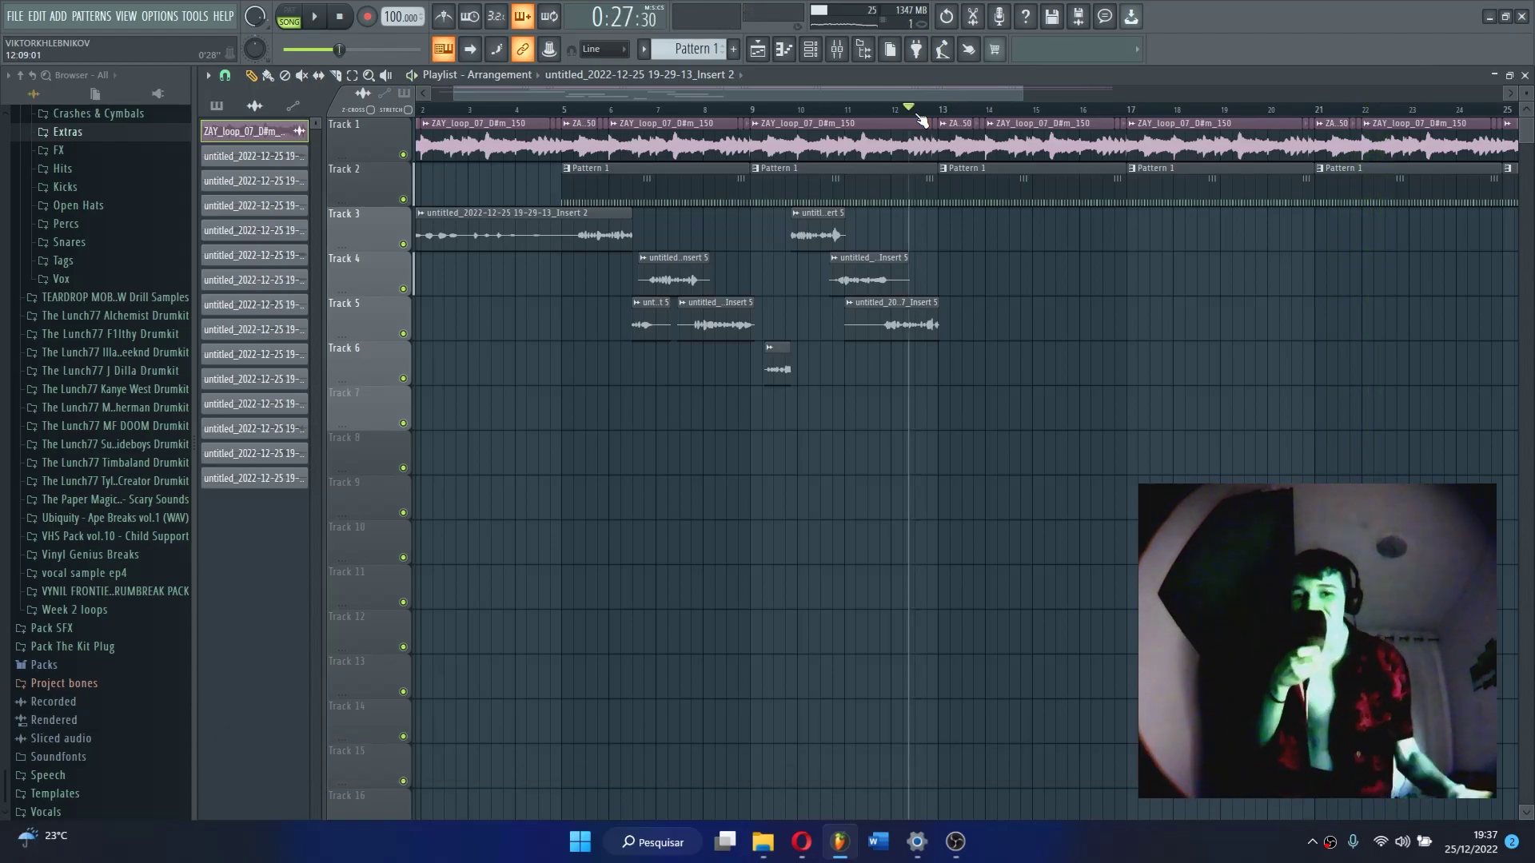
{"action": "left_click", "coordinate": [955, 841]}
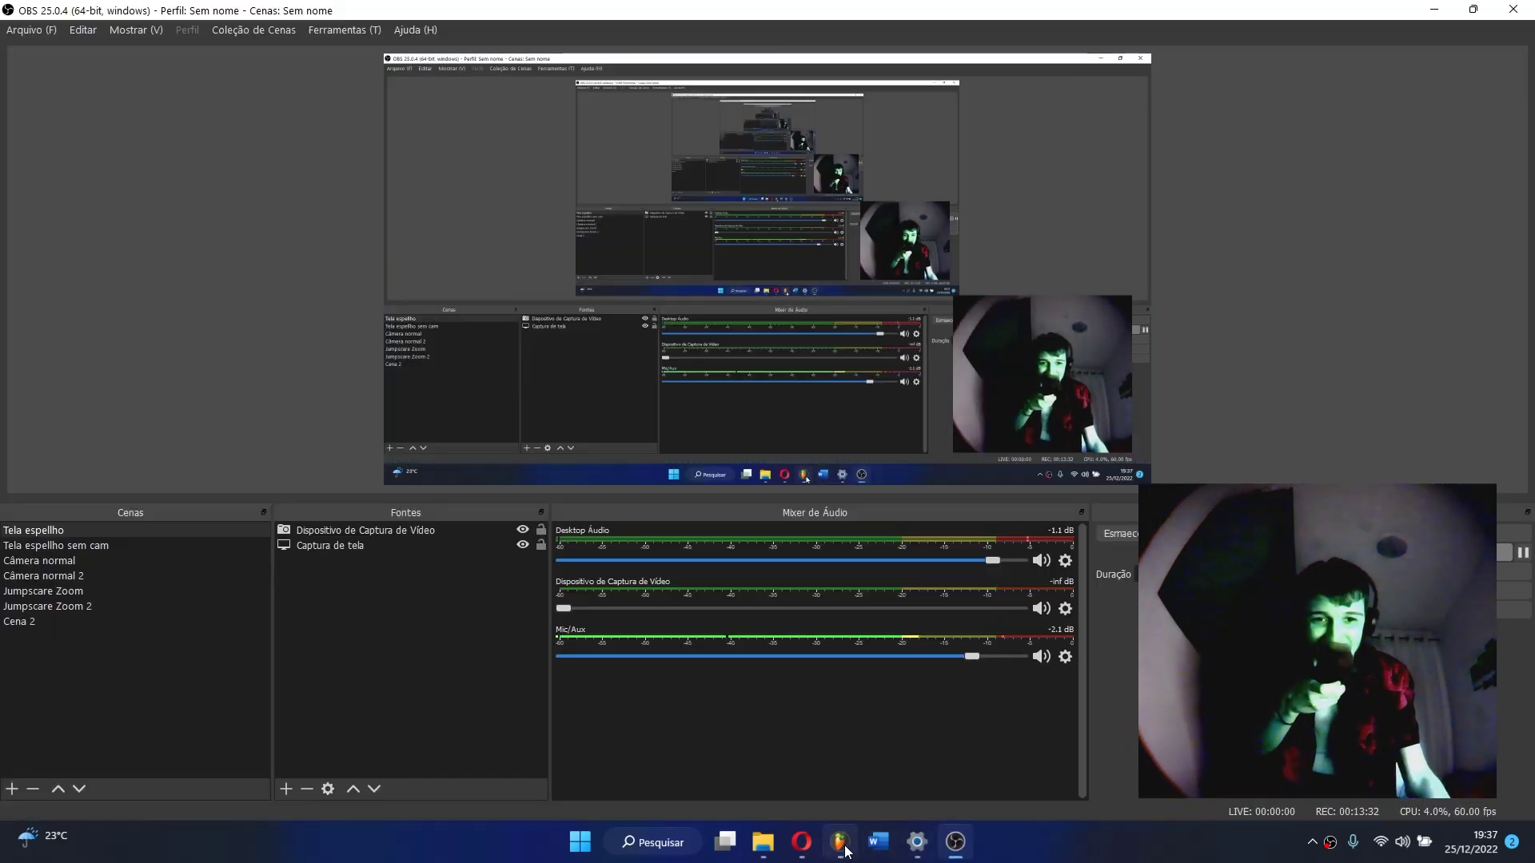
{"action": "left_click", "coordinate": [847, 849]}
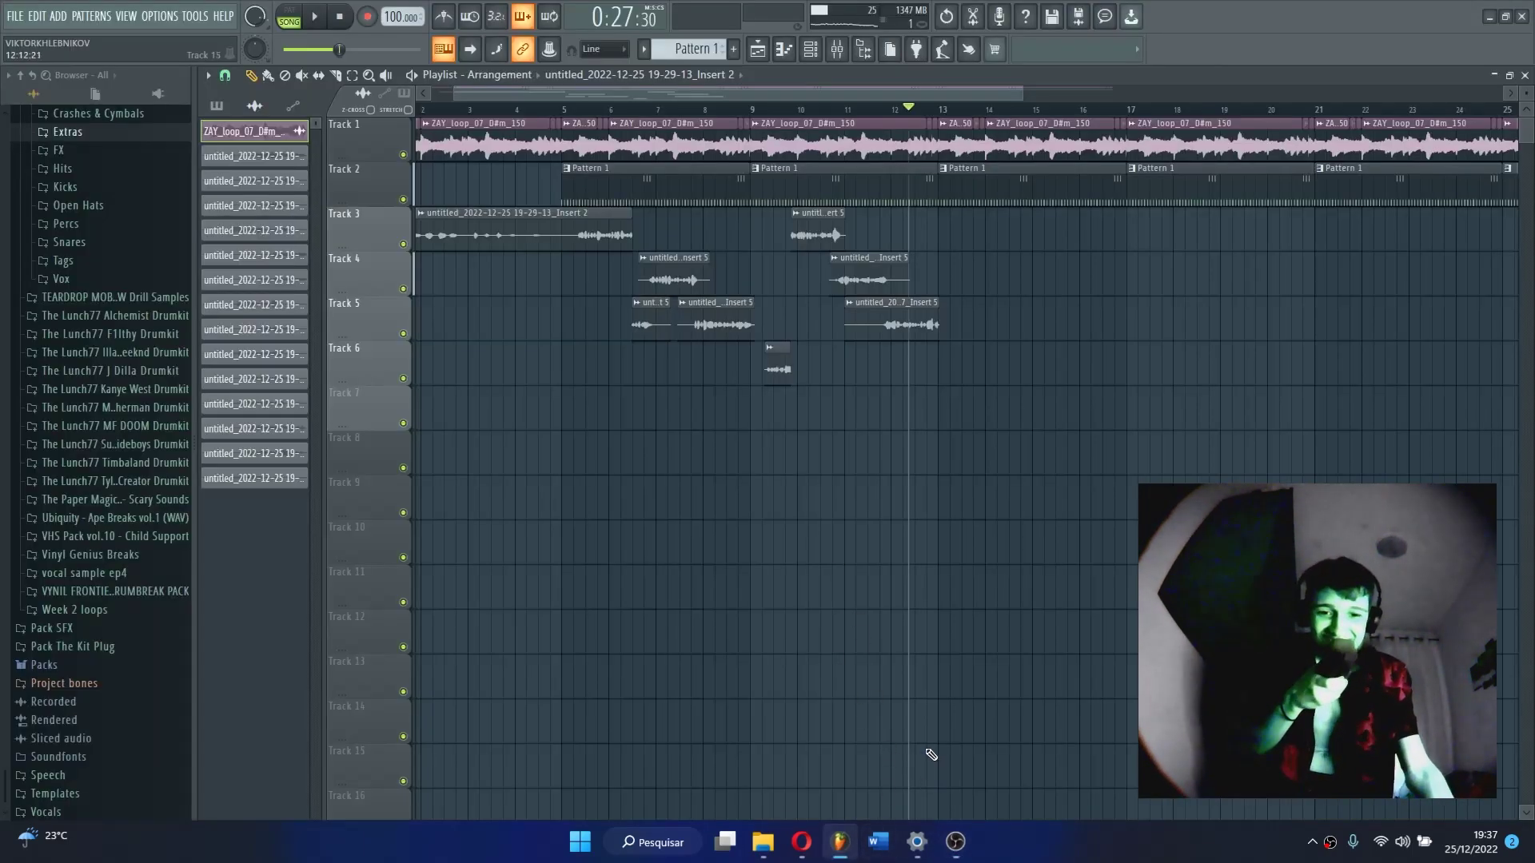
{"action": "key", "text": "r"}
{"action": "key", "text": "space"}
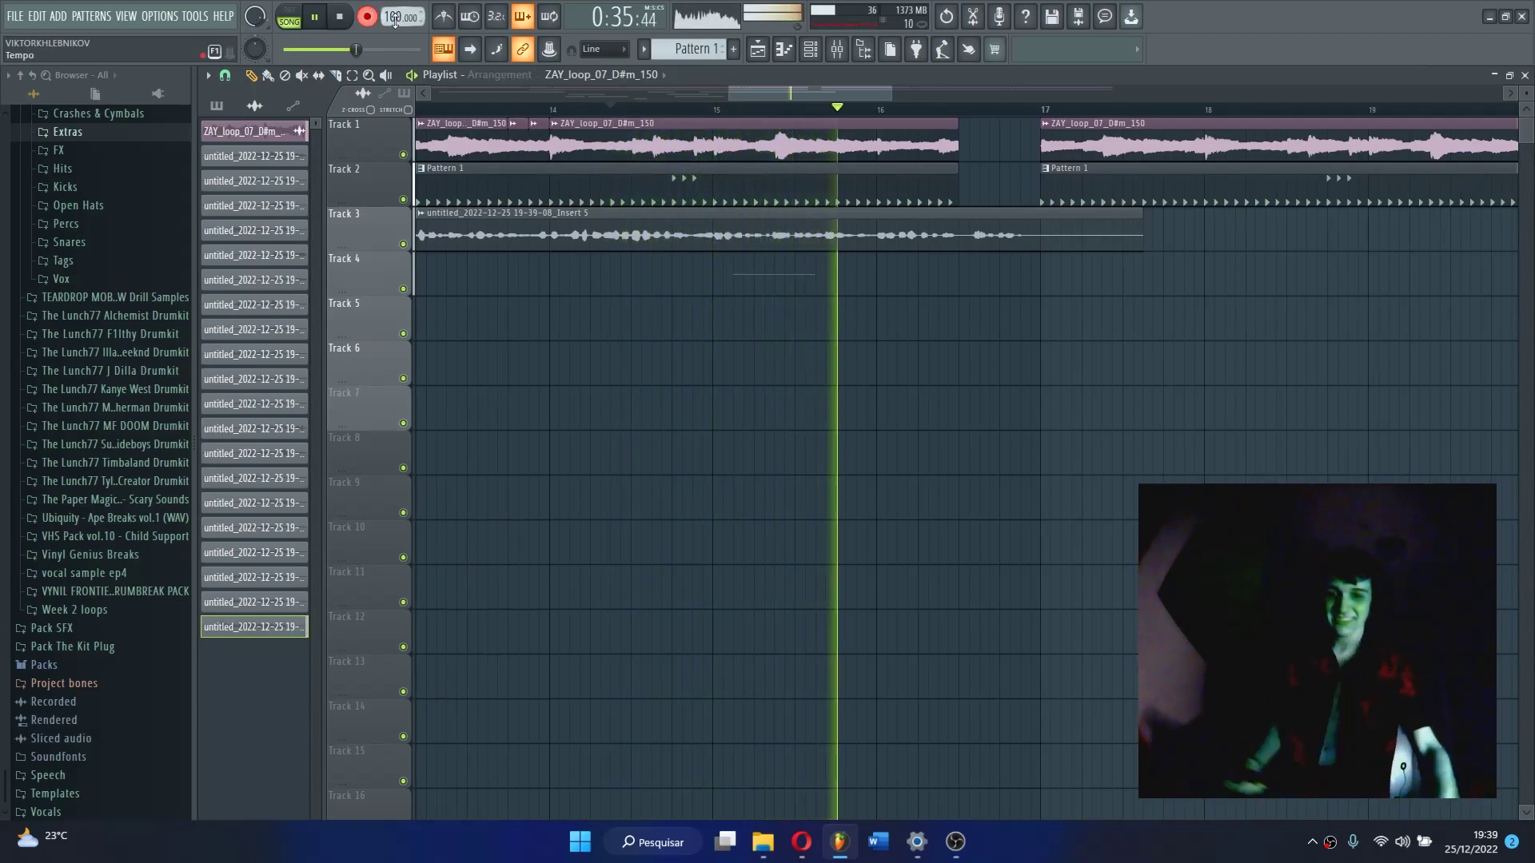
Stop the recording, delete the new take on Track 4 and start recording it again
{"action": "key", "text": "space"}
{"action": "right_click", "coordinate": [798, 292]}
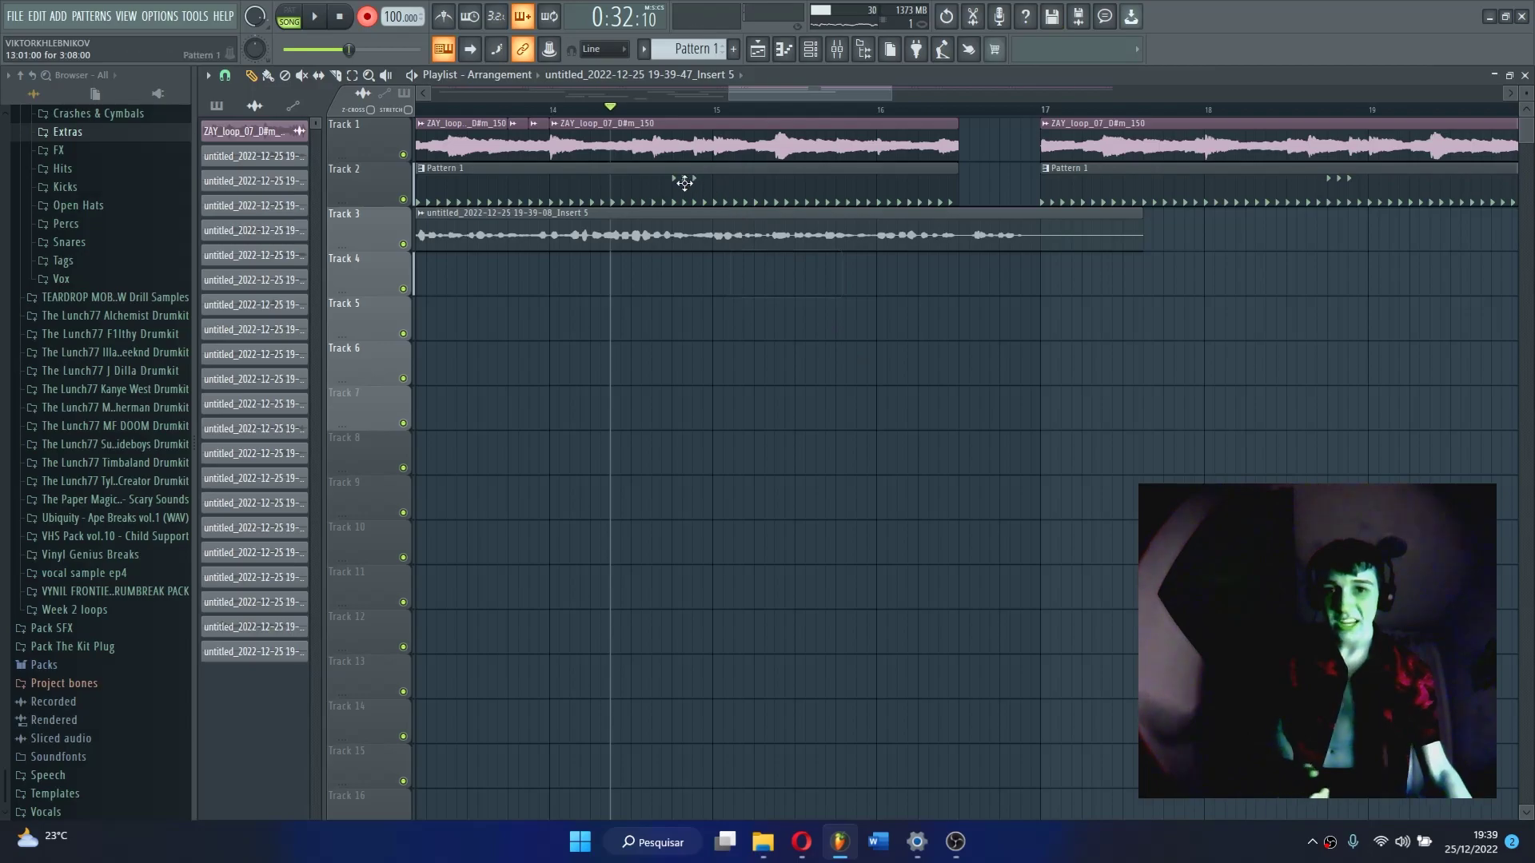
{"action": "scroll", "coordinate": [653, 114], "scroll_direction": "left", "scroll_amount": 2}
{"action": "key", "text": "space"}
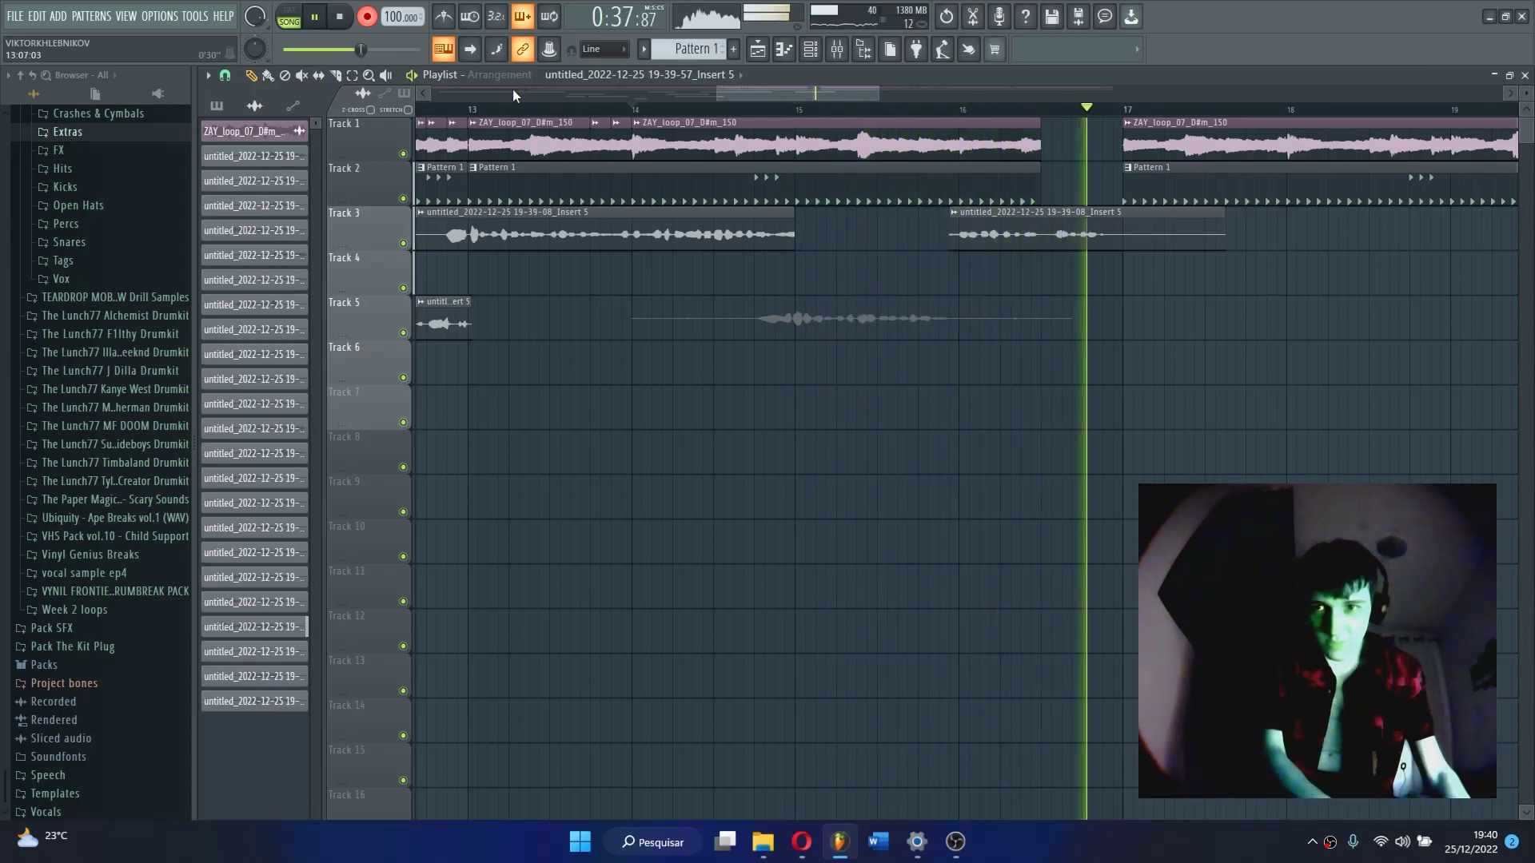
Trim the start of the Track 3 vocal clip just before bar 16 and the end of the Track 5 vocal clip to about mid-bar 16
{"action": "left_click", "coordinate": [367, 16]}
{"action": "scroll", "coordinate": [866, 122], "scroll_direction": "up", "scroll_amount": 4}
{"action": "left_click", "coordinate": [794, 109]}
{"action": "left_click_drag", "start_coordinate": [885, 240], "coordinate": [925, 267]}
{"action": "key", "text": "space"}
{"action": "key", "text": "space"}
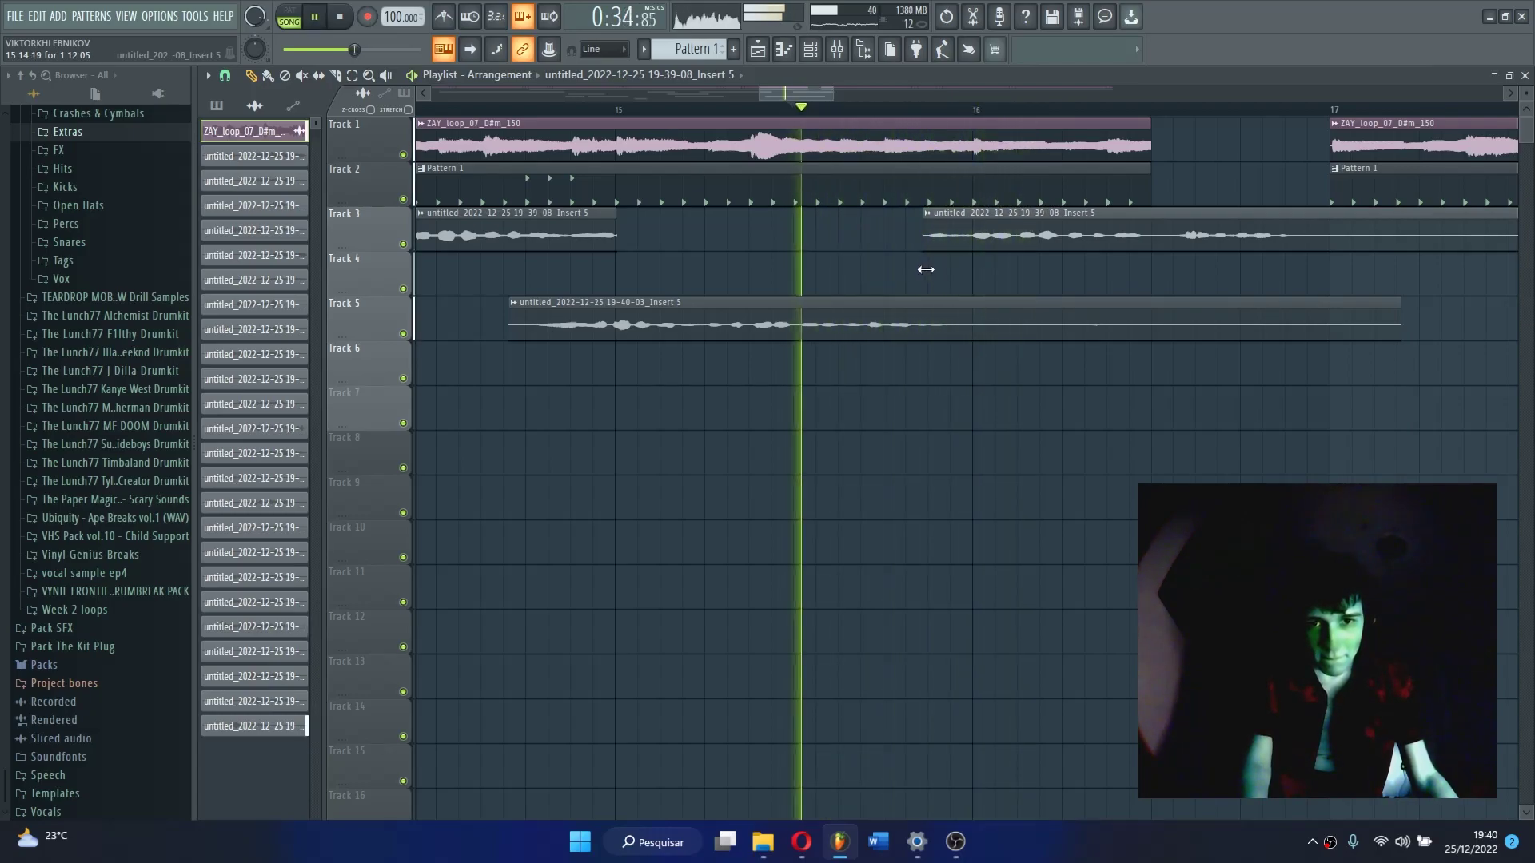
{"action": "scroll", "coordinate": [949, 120], "scroll_direction": "down", "scroll_amount": 4}
{"action": "left_click_drag", "start_coordinate": [1164, 328], "coordinate": [1034, 328]}
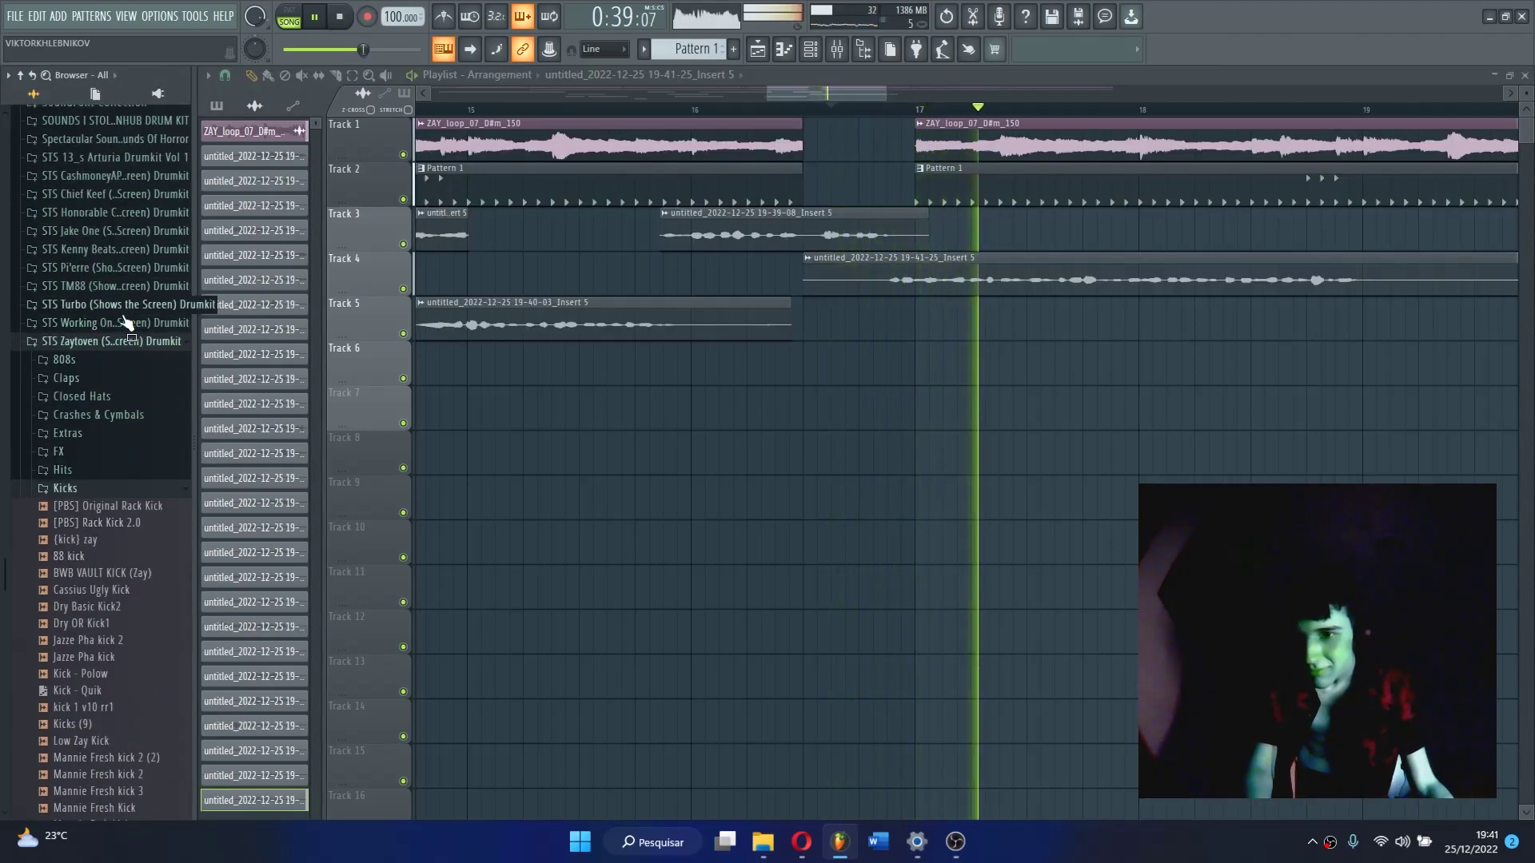
Place PI_ERRE BOURNE KICK from the STS Working On drumkit's Kicks folder on Track 5 at bar 17
{"action": "left_click", "coordinate": [120, 323]}
{"action": "left_click", "coordinate": [66, 451]}
{"action": "key", "text": "space"}
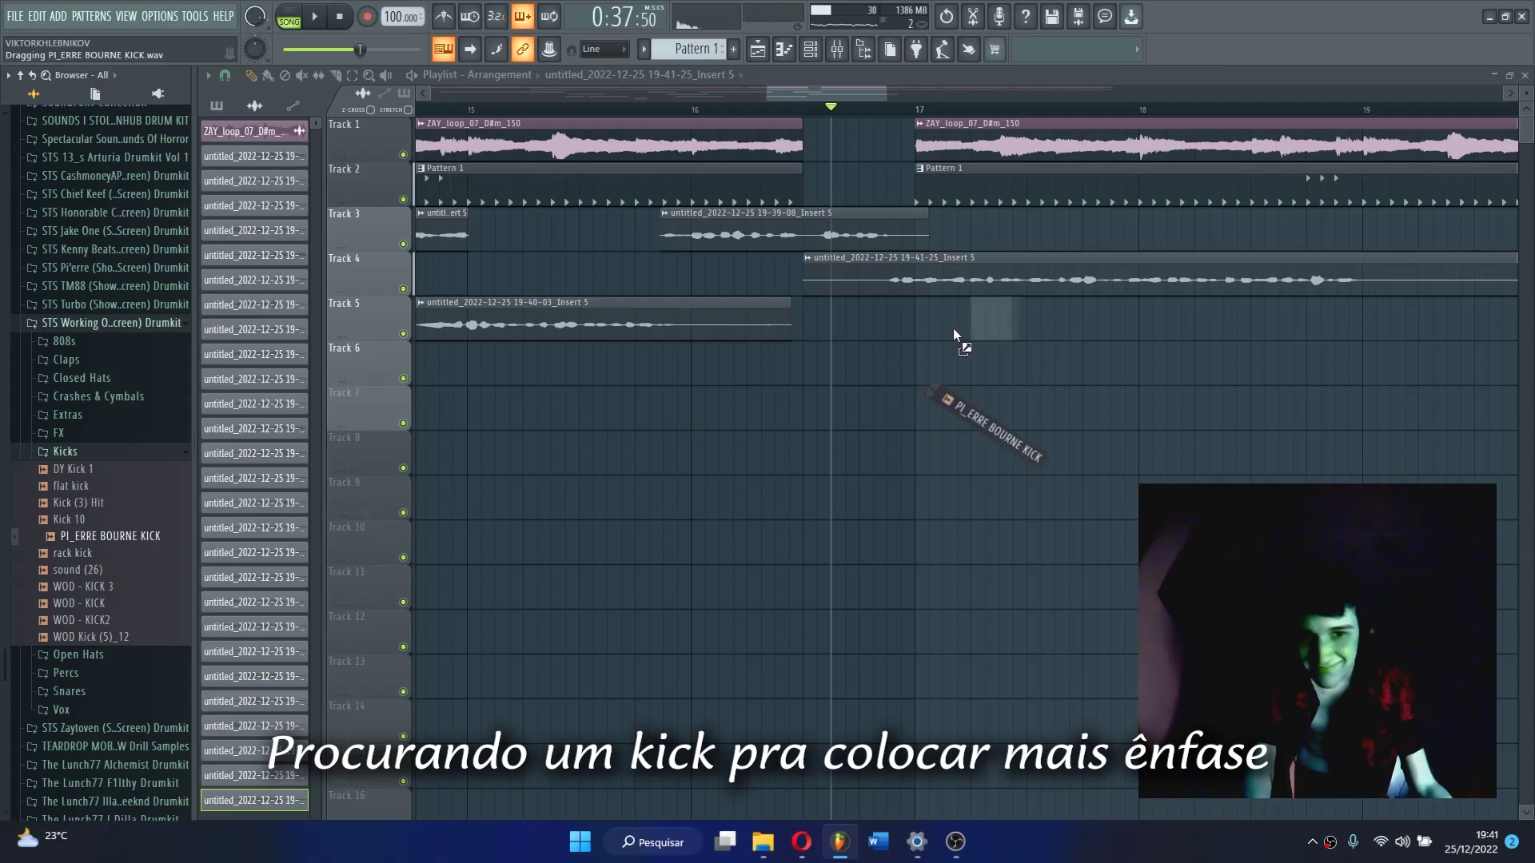
{"action": "left_click_drag", "start_coordinate": [581, 531], "coordinate": [118, 542]}
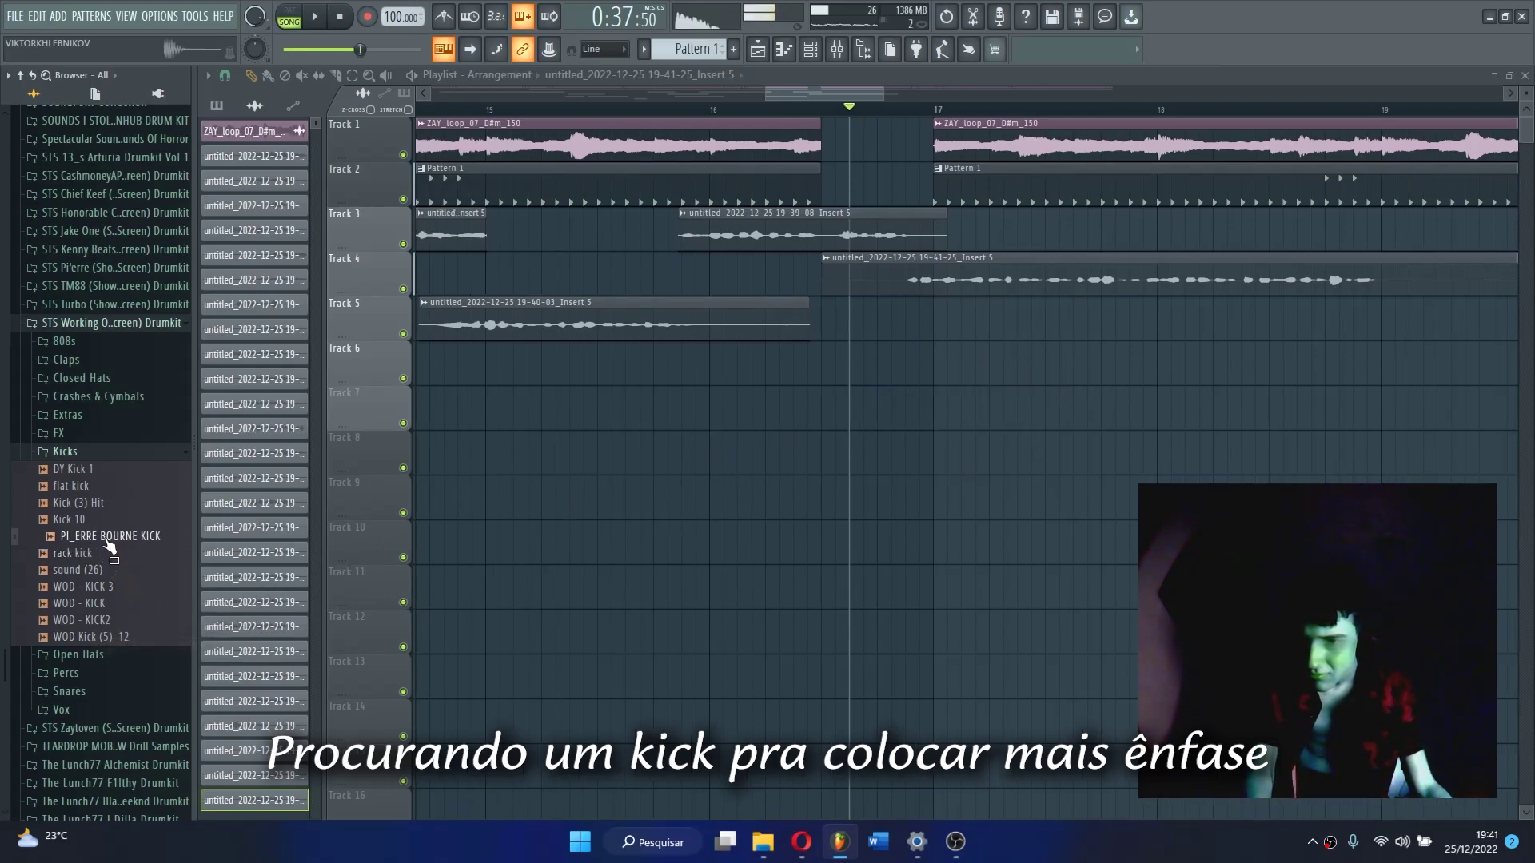
{"action": "left_click_drag", "start_coordinate": [932, 296], "coordinate": [935, 316]}
{"action": "key", "text": "space"}
Add more kick hits on Track 5: two early in bar 17, three from the start of bar 18 and one late in bar 17
{"action": "left_click", "coordinate": [978, 319]}
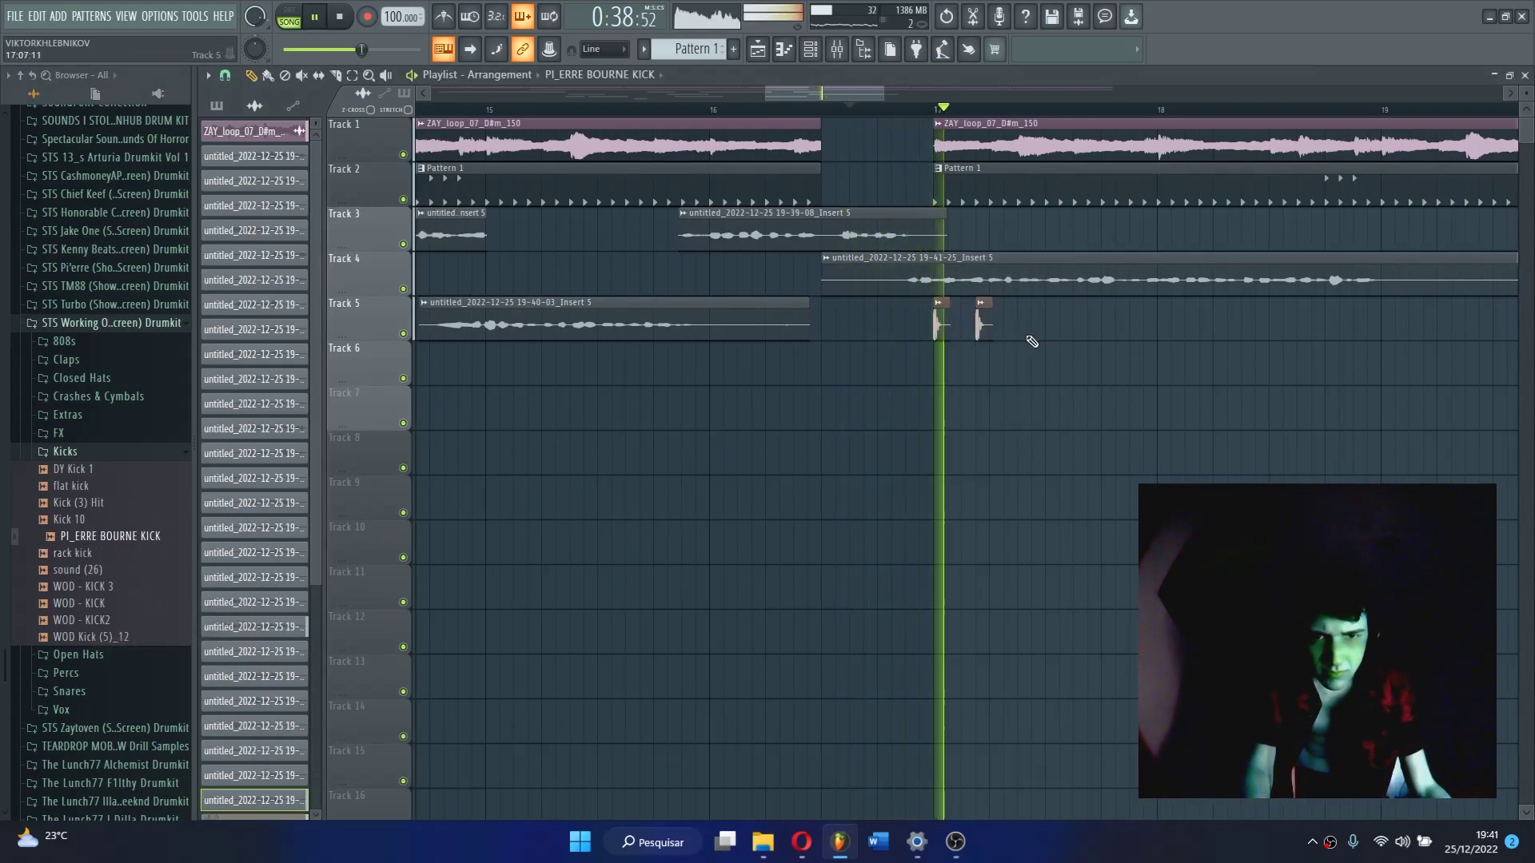
{"action": "left_click", "coordinate": [1020, 324]}
{"action": "left_click", "coordinate": [1163, 326]}
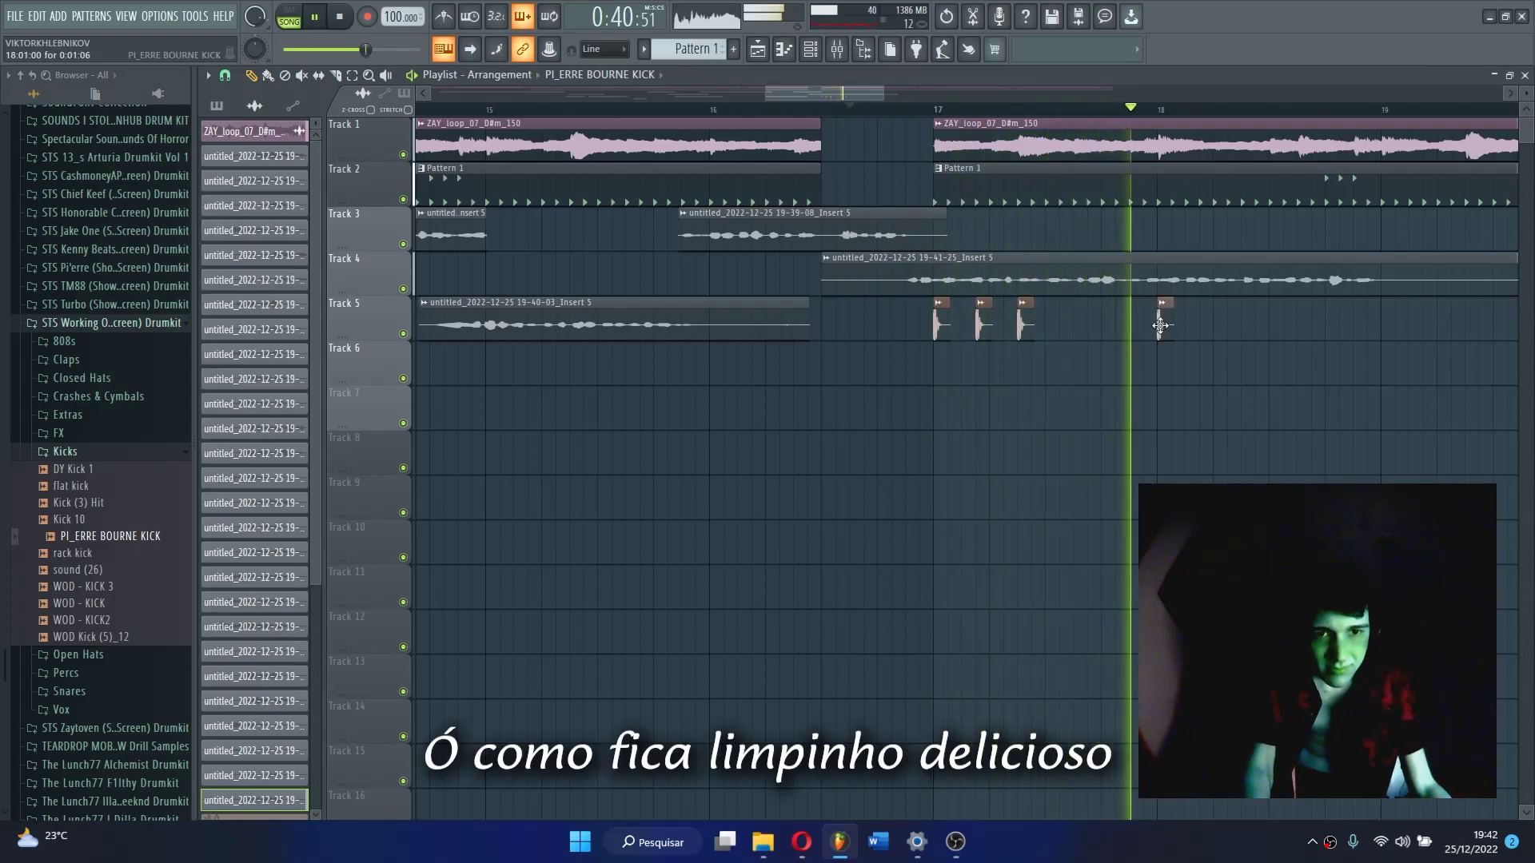
{"action": "left_click", "coordinate": [1206, 324]}
{"action": "left_click", "coordinate": [1246, 324]}
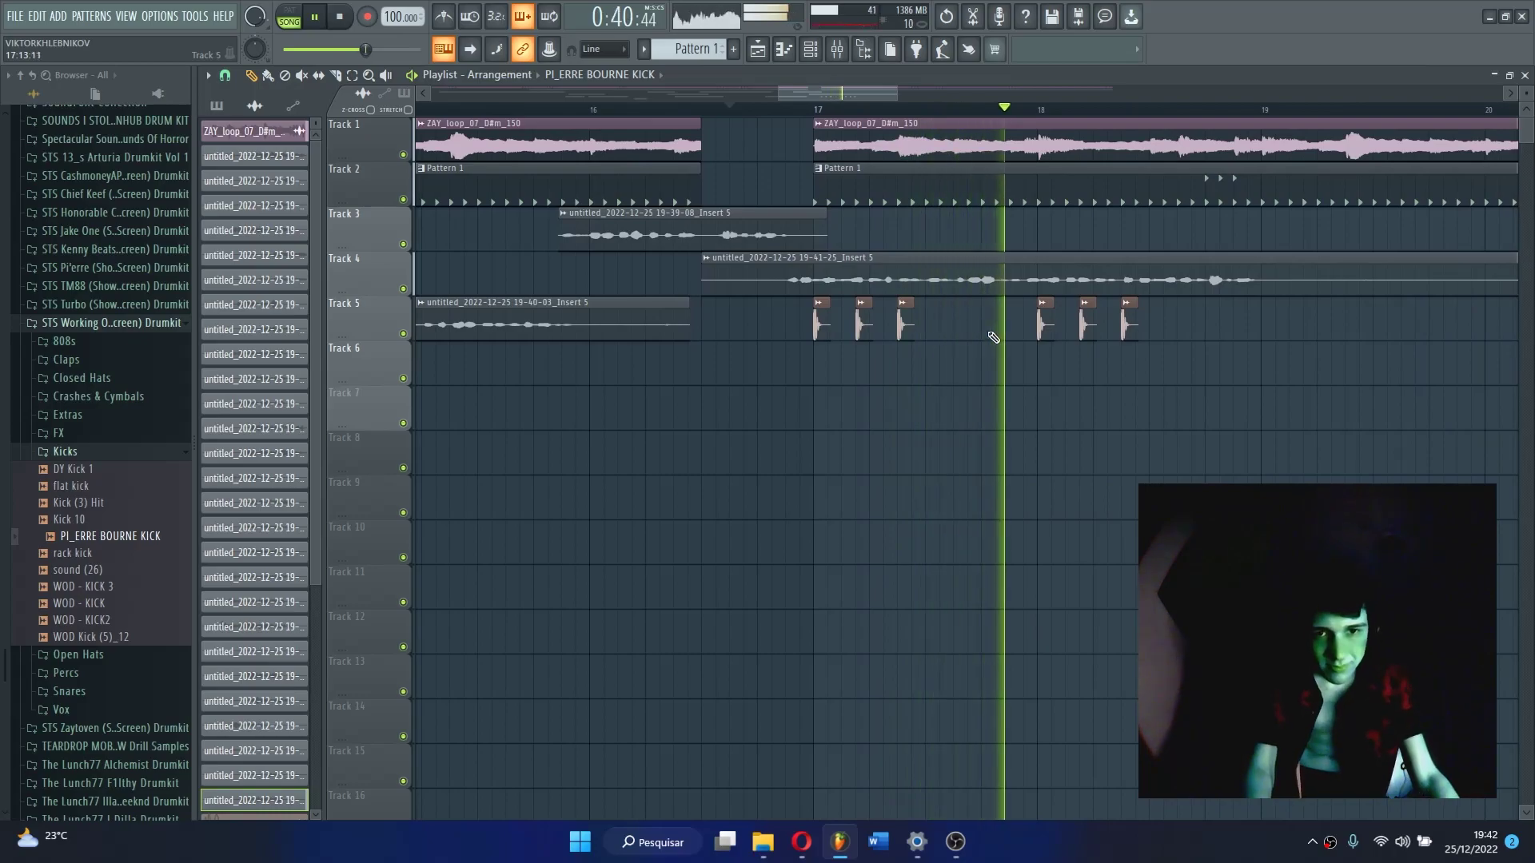
{"action": "left_click", "coordinate": [957, 329]}
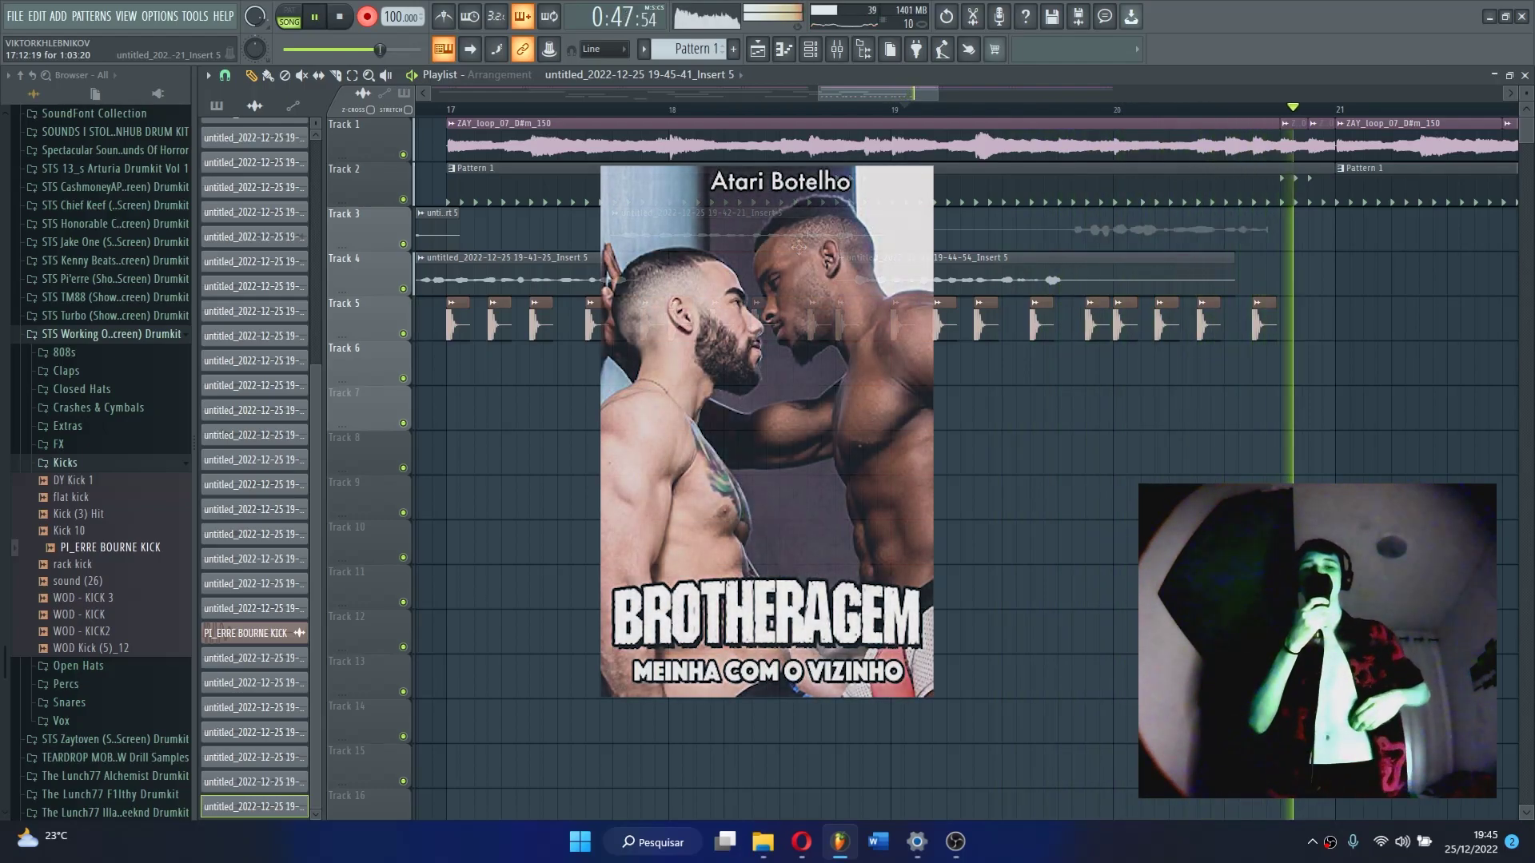
Stop the vocal take on Track 3 and finish recording the long vocal take on Track 8
{"action": "left_click", "coordinate": [345, 32]}
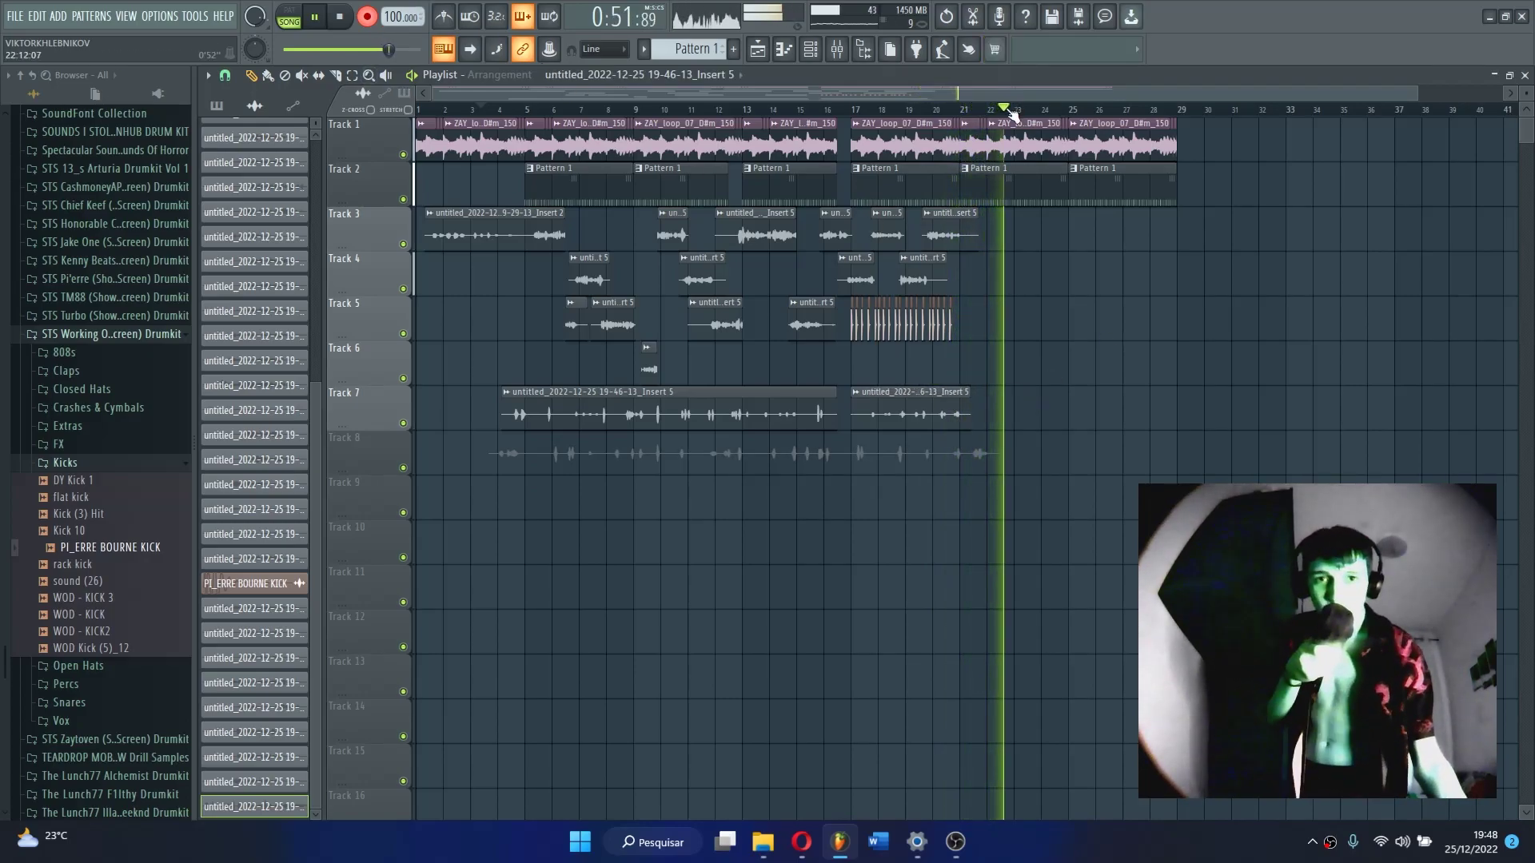
{"action": "scroll", "coordinate": [1011, 114], "scroll_direction": "up", "scroll_amount": 5}
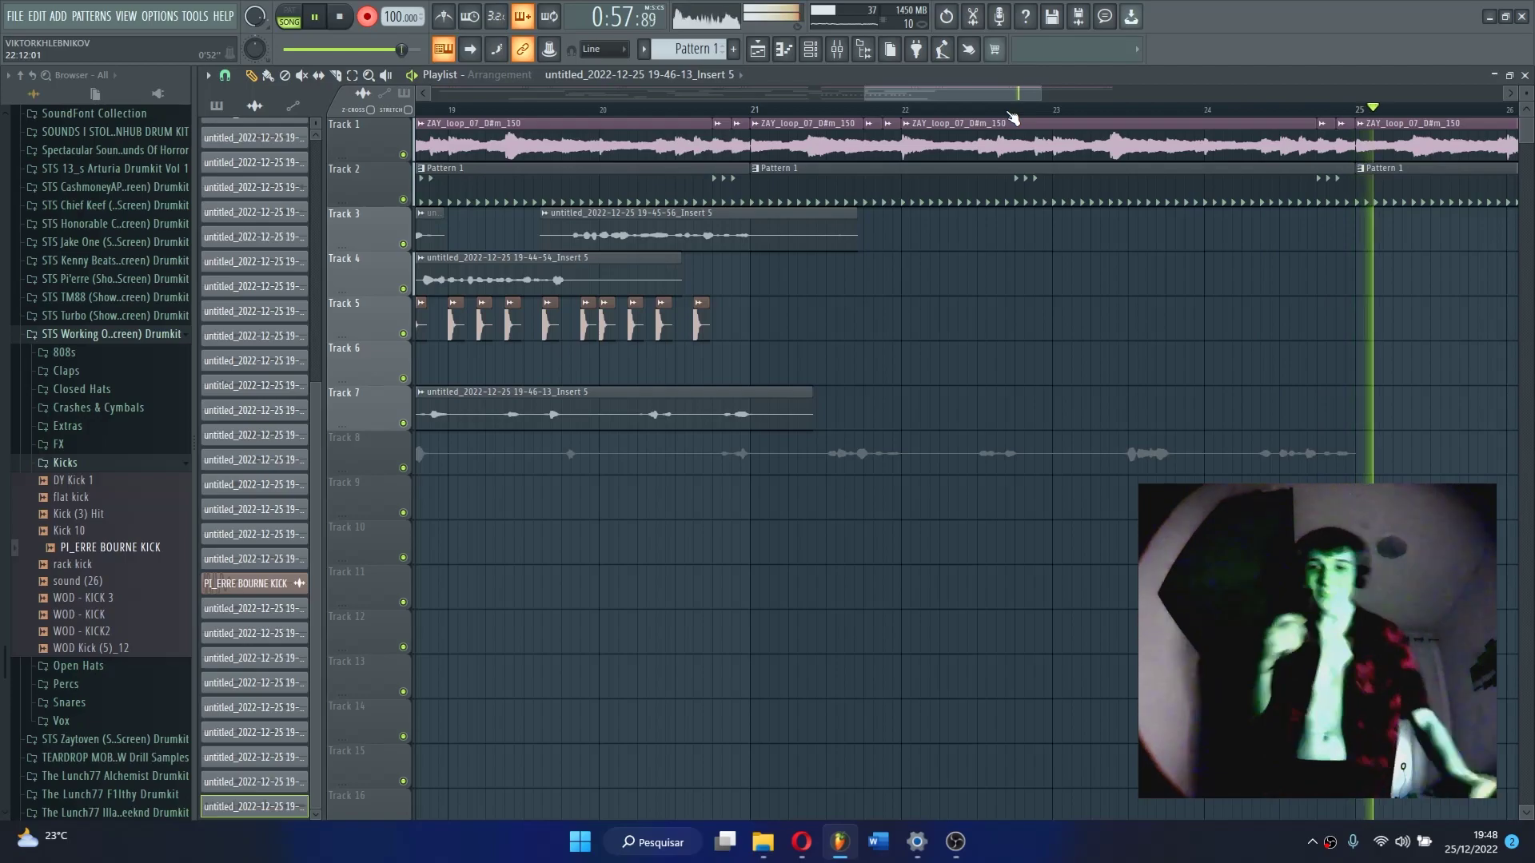
{"action": "left_click", "coordinate": [365, 22]}
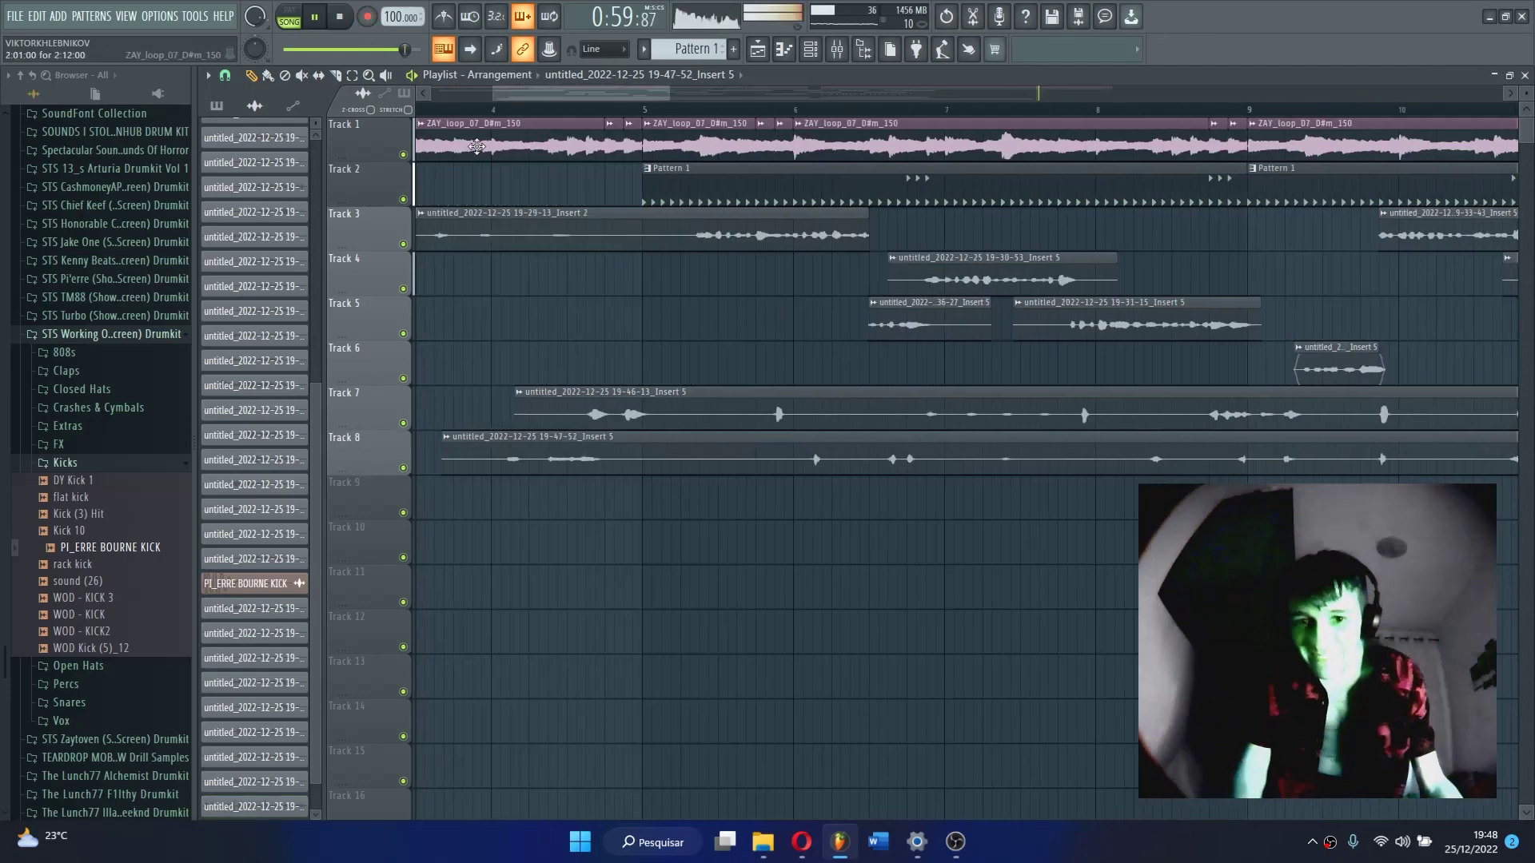
Load Fruity Convolver into slot 2 of mixer Insert 6 and show its equalizer
{"action": "double_click", "coordinate": [545, 444]}
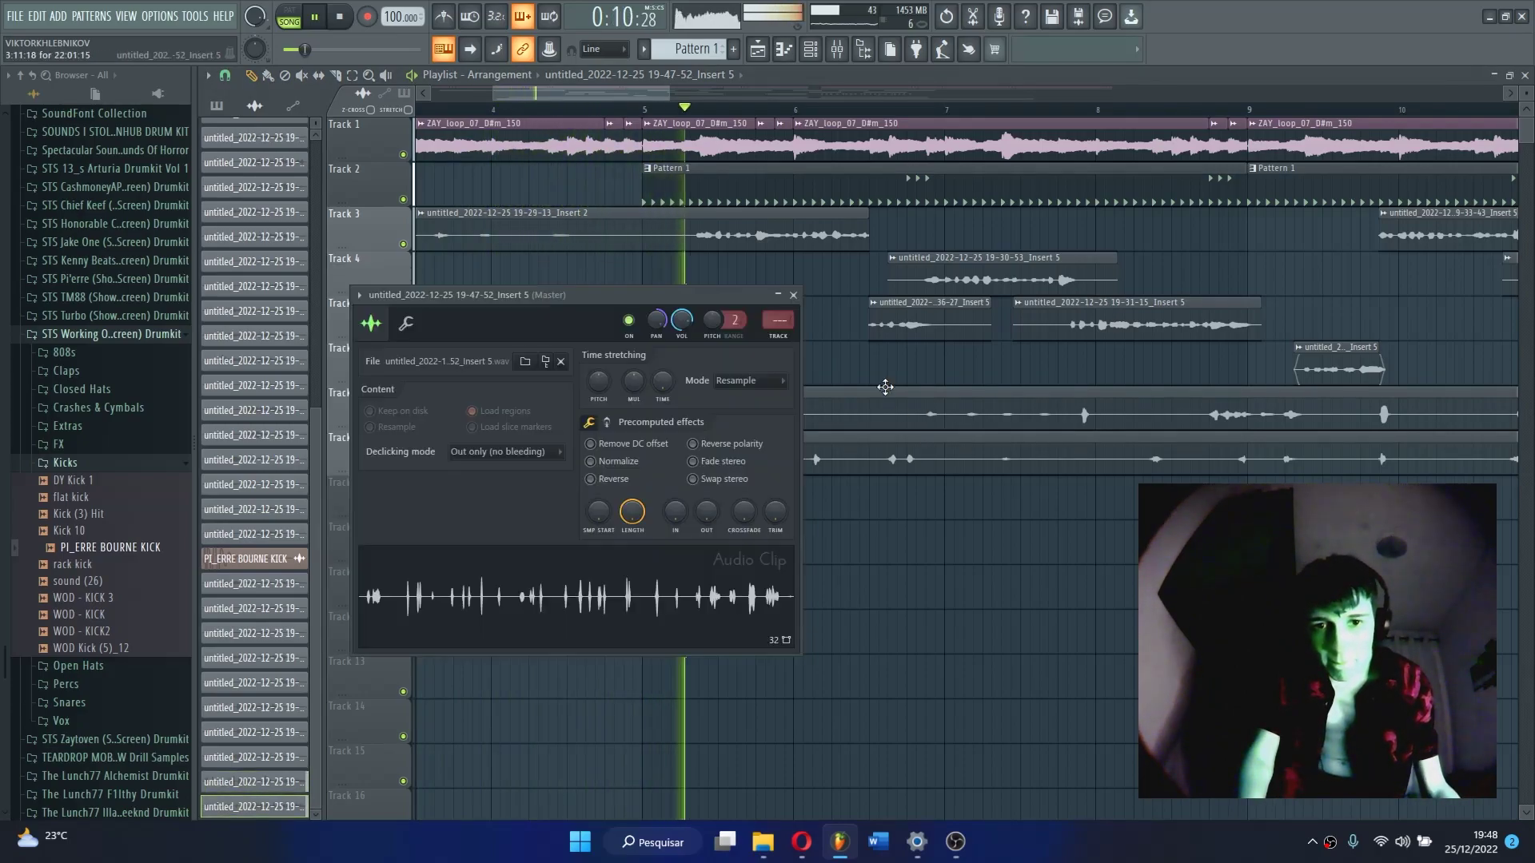
{"action": "left_click", "coordinate": [837, 49]}
{"action": "left_click", "coordinate": [1468, 156]}
{"action": "left_click", "coordinate": [722, 250]}
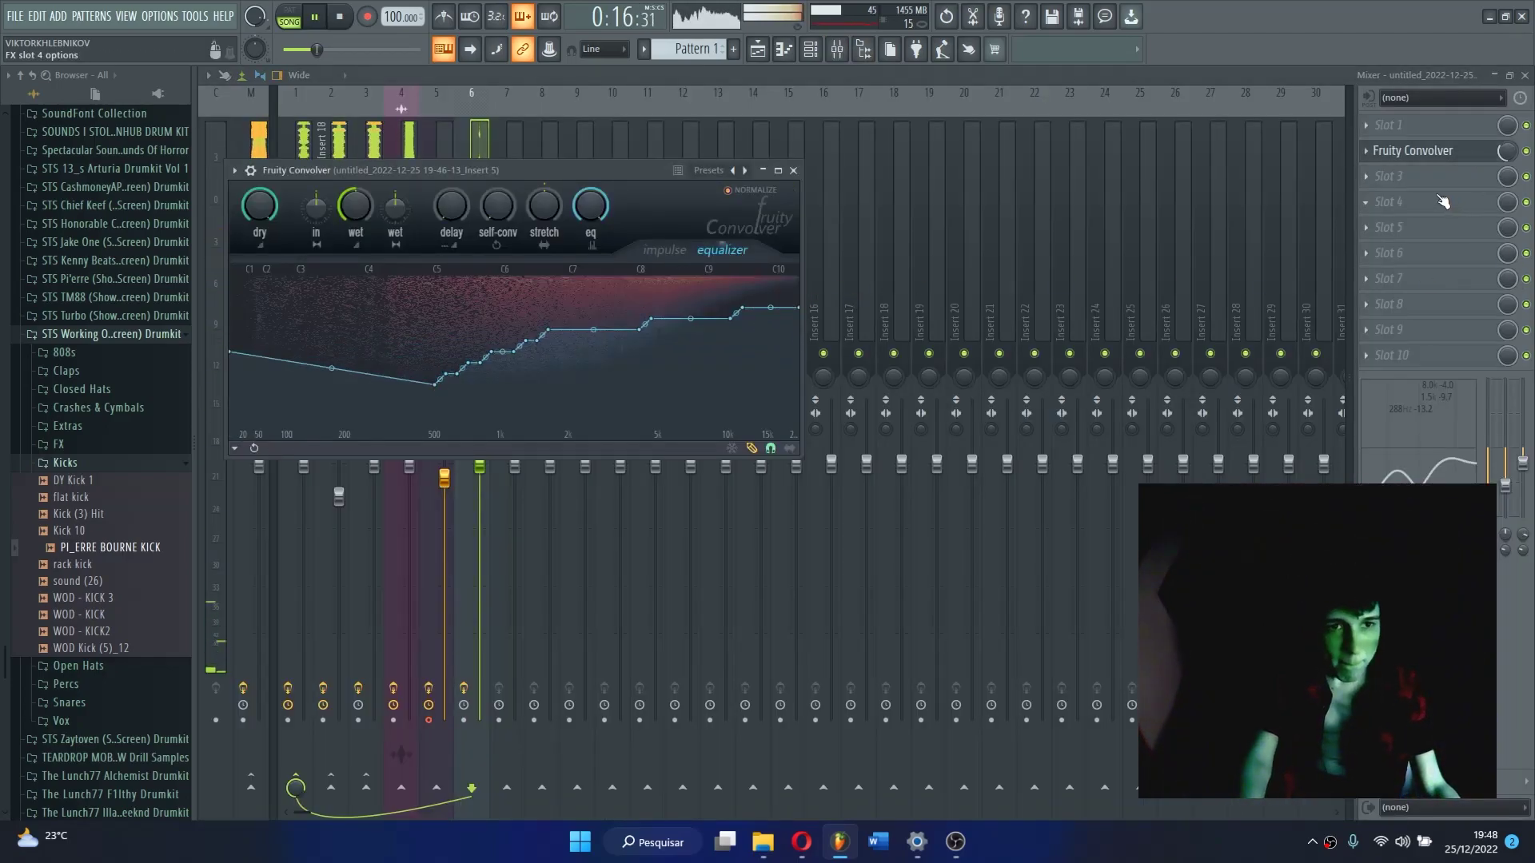
{"action": "key", "text": "Escape"}
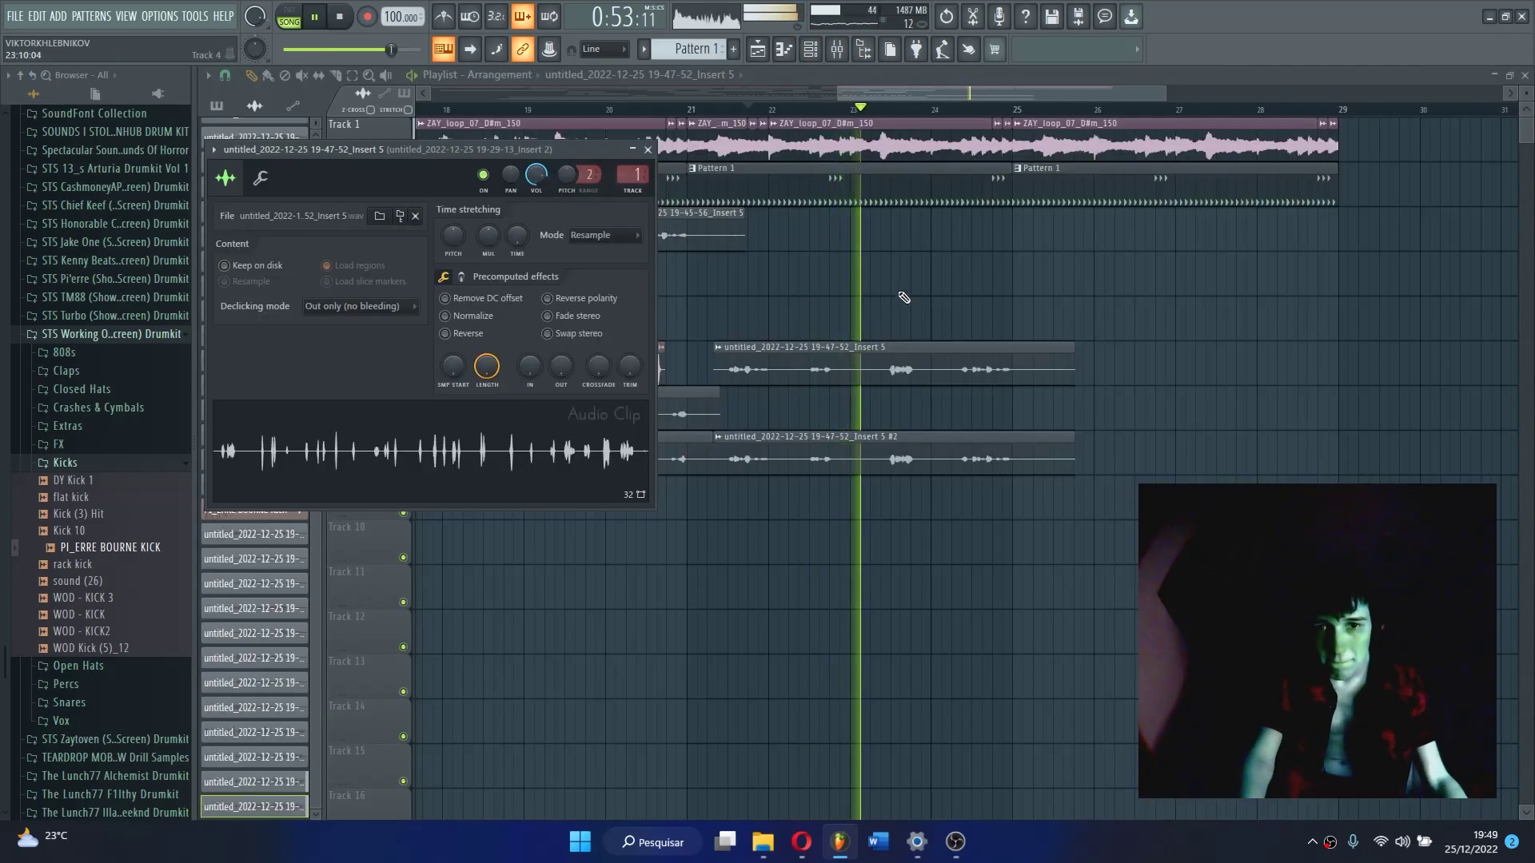
Close the audio clip settings of the last recorded vocal take and stop playback
{"action": "key", "text": "Escape"}
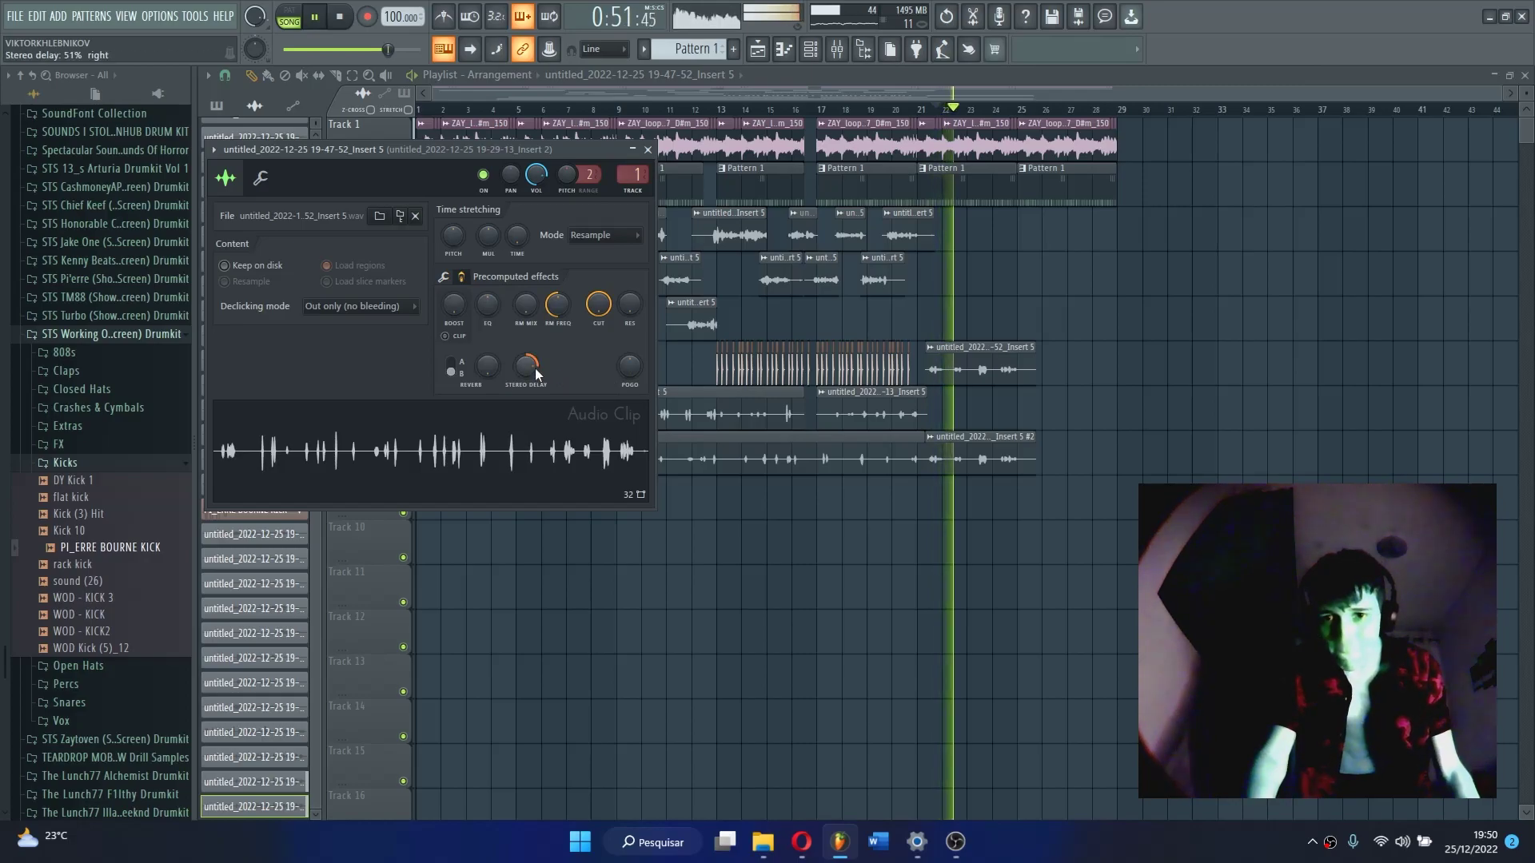
{"action": "left_click", "coordinate": [1111, 379]}
{"action": "right_click", "coordinate": [1111, 379]}
{"action": "key", "text": "space"}
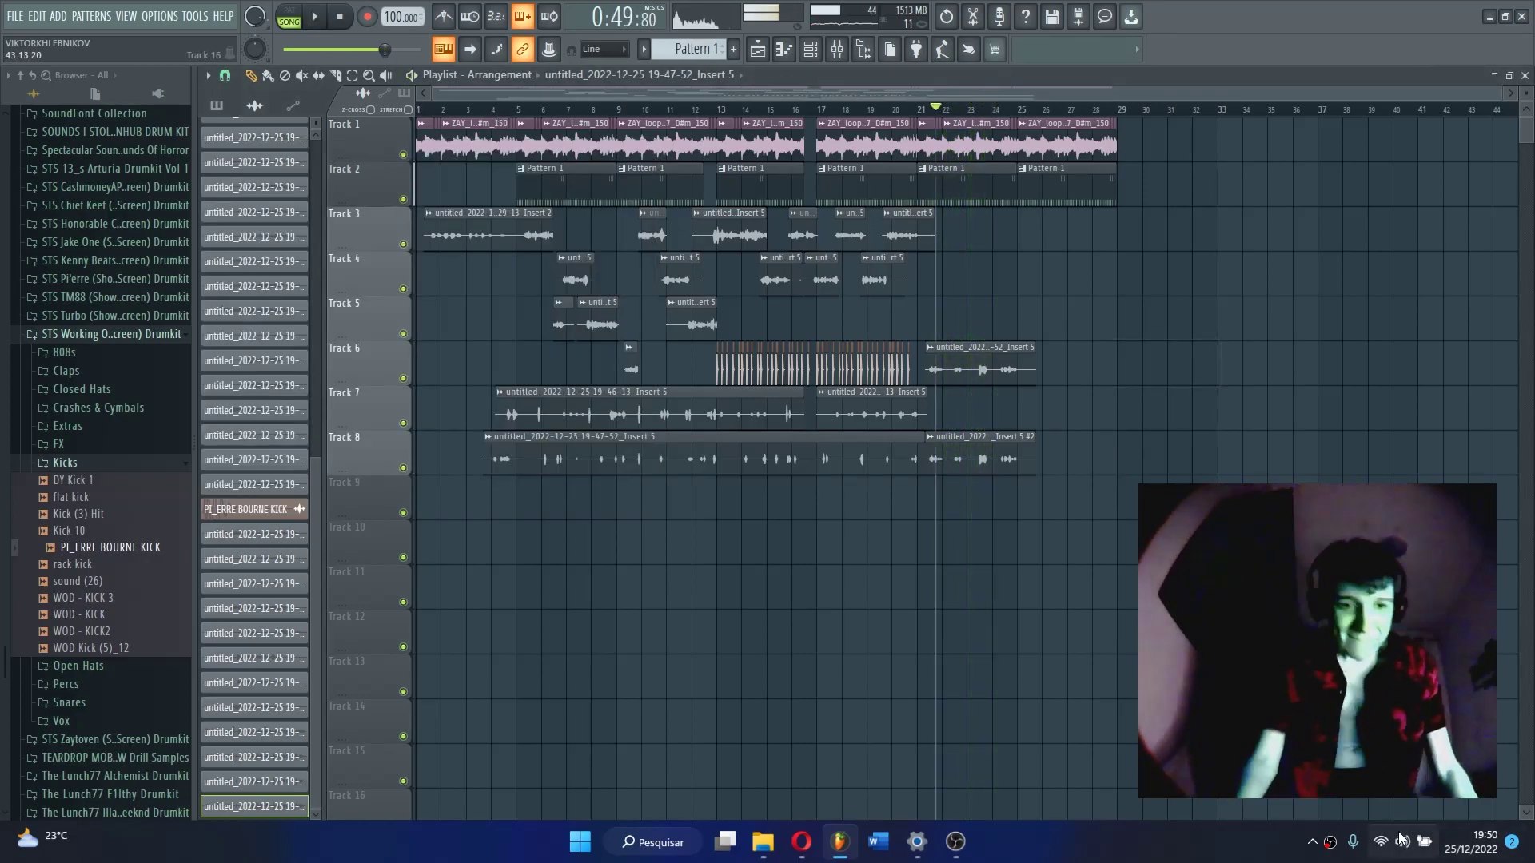
Switch to OBS and activate the Jumpscare Zoom scene
{"action": "mouse_move", "coordinate": [1501, 743]}
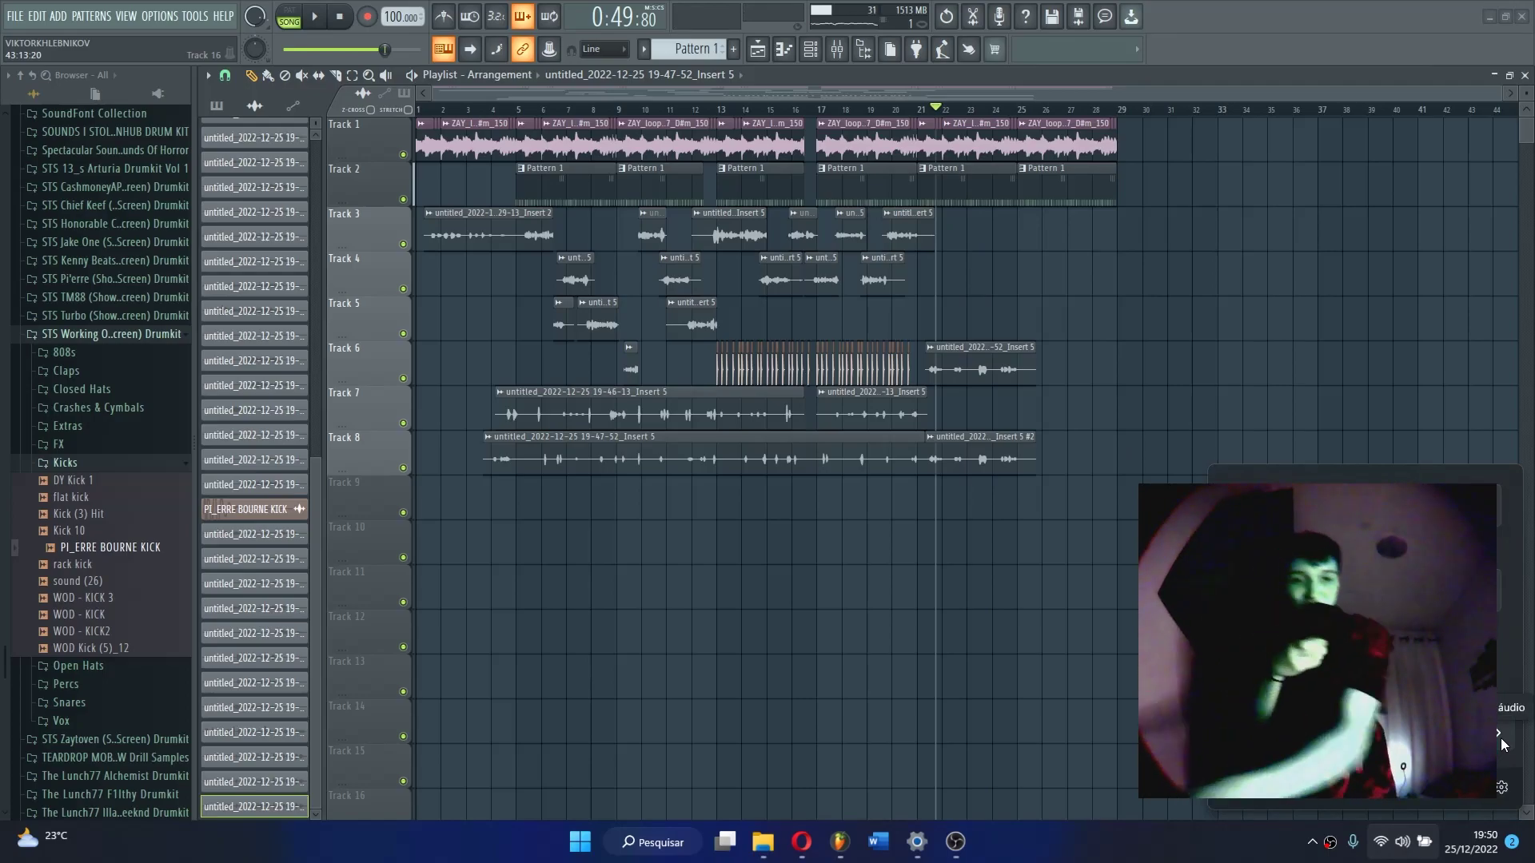
{"action": "key", "text": "alt+Tab"}
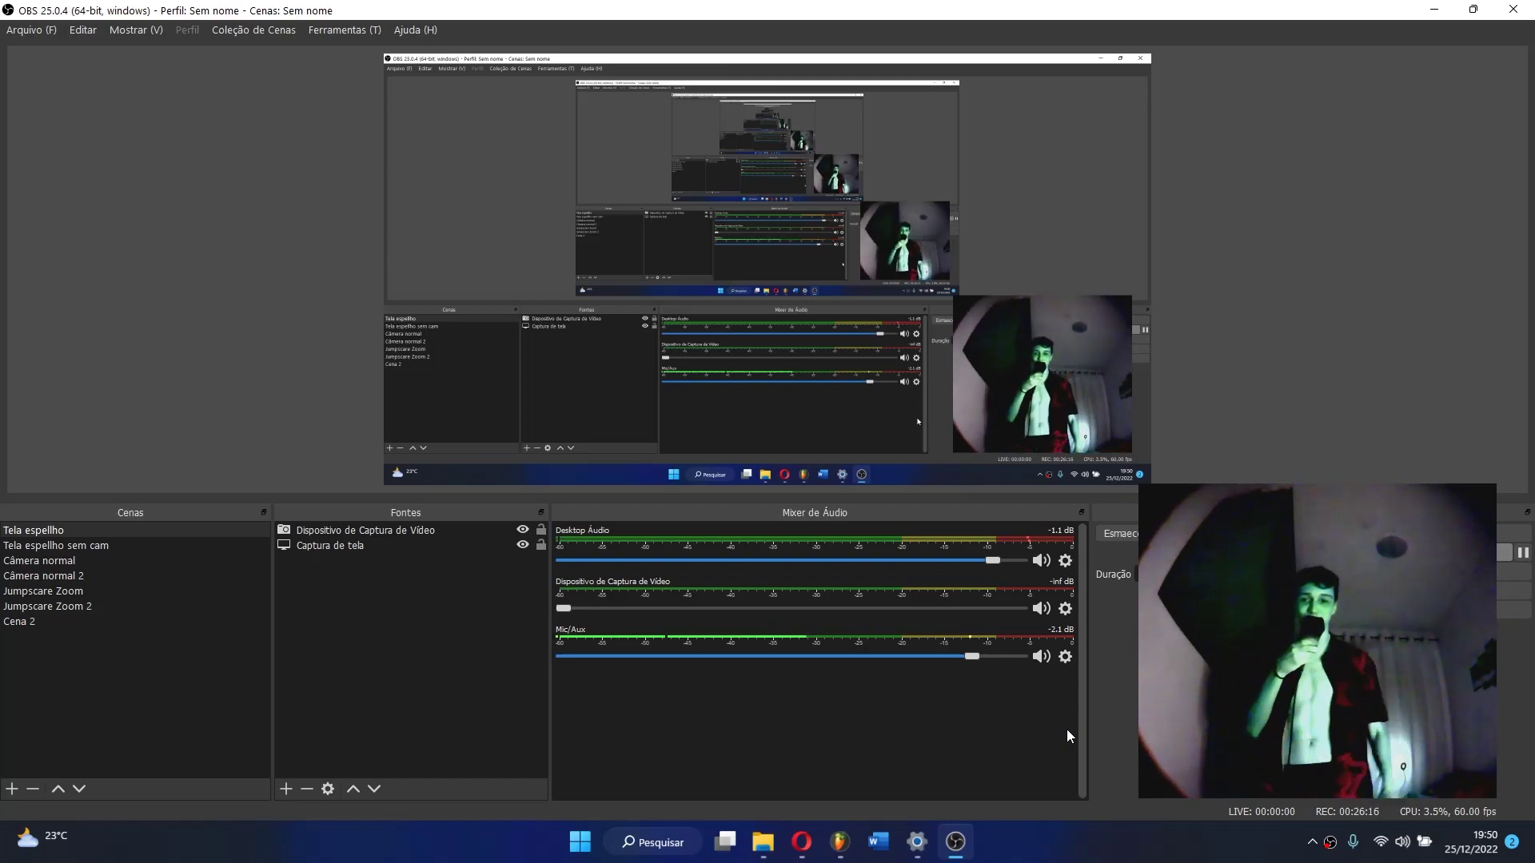
{"action": "left_click", "coordinate": [85, 593]}
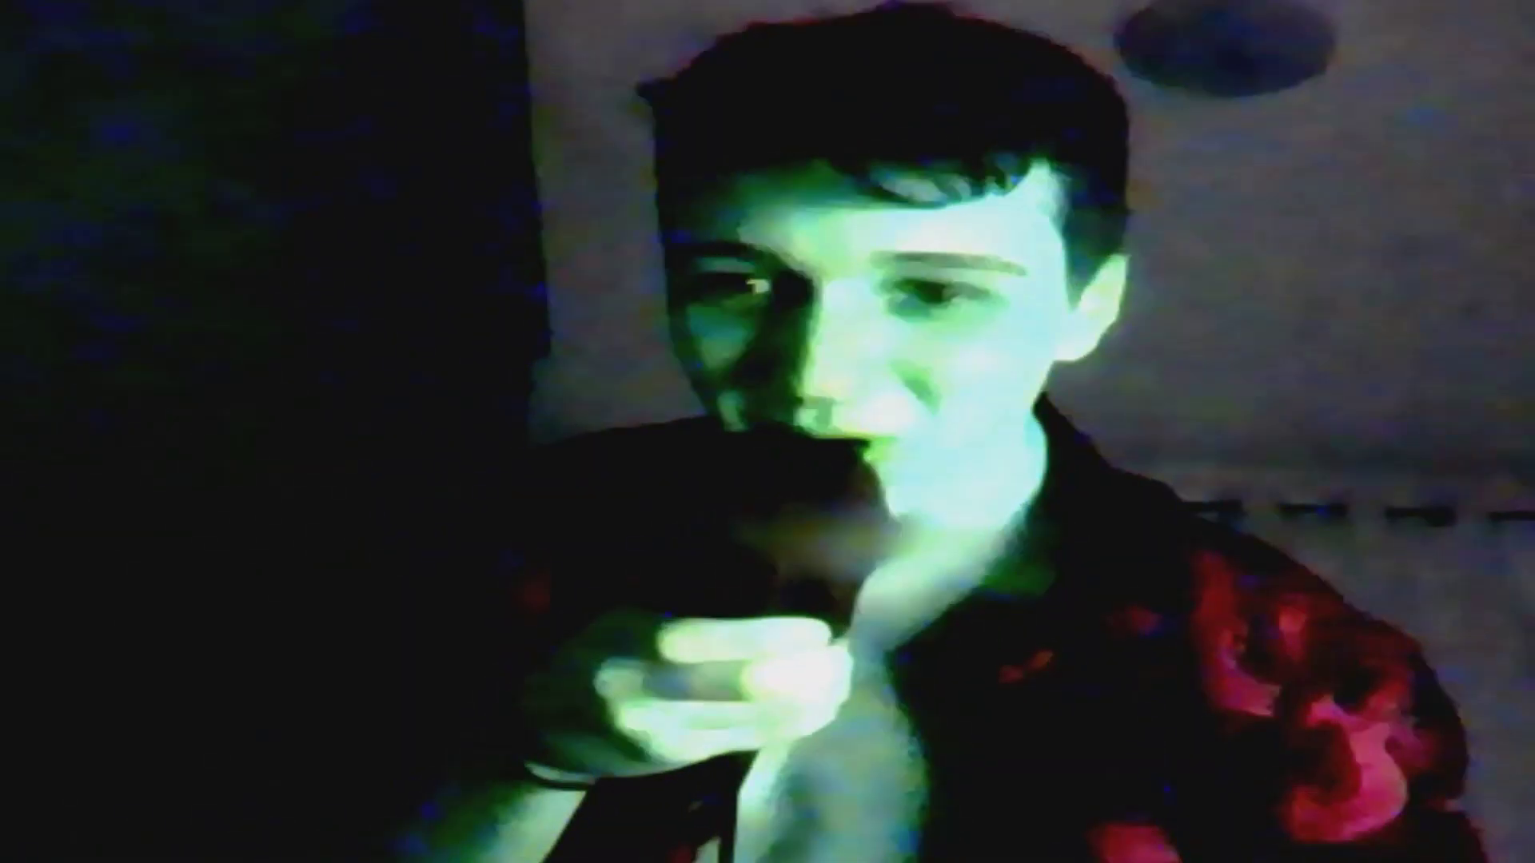